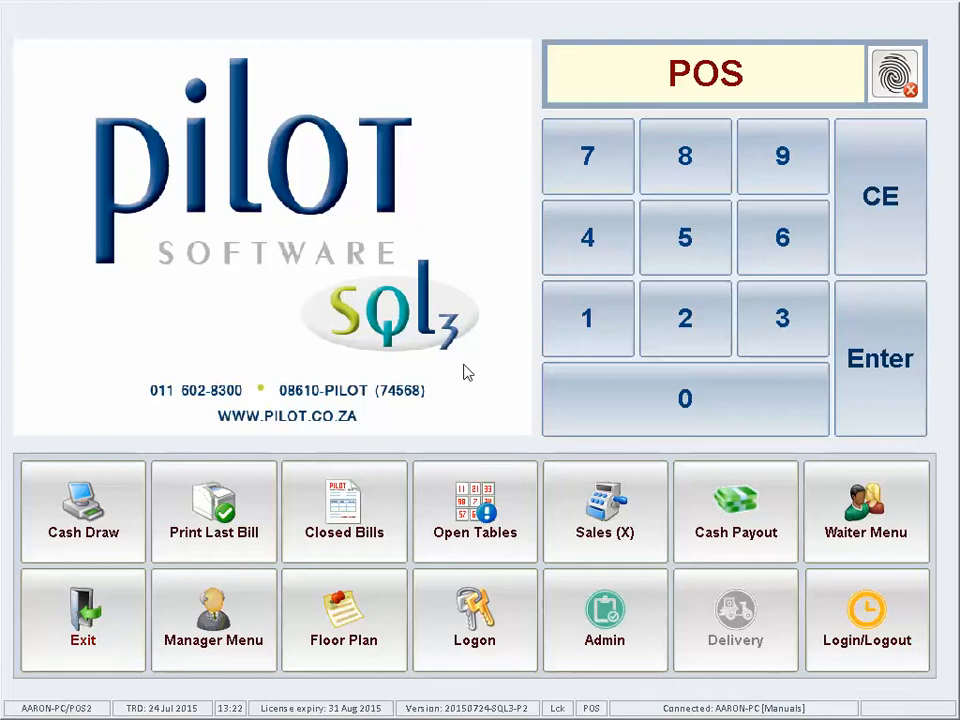
# Step: Check the currently open tables, then sign in as the waiter
pyautogui.click(466, 511)
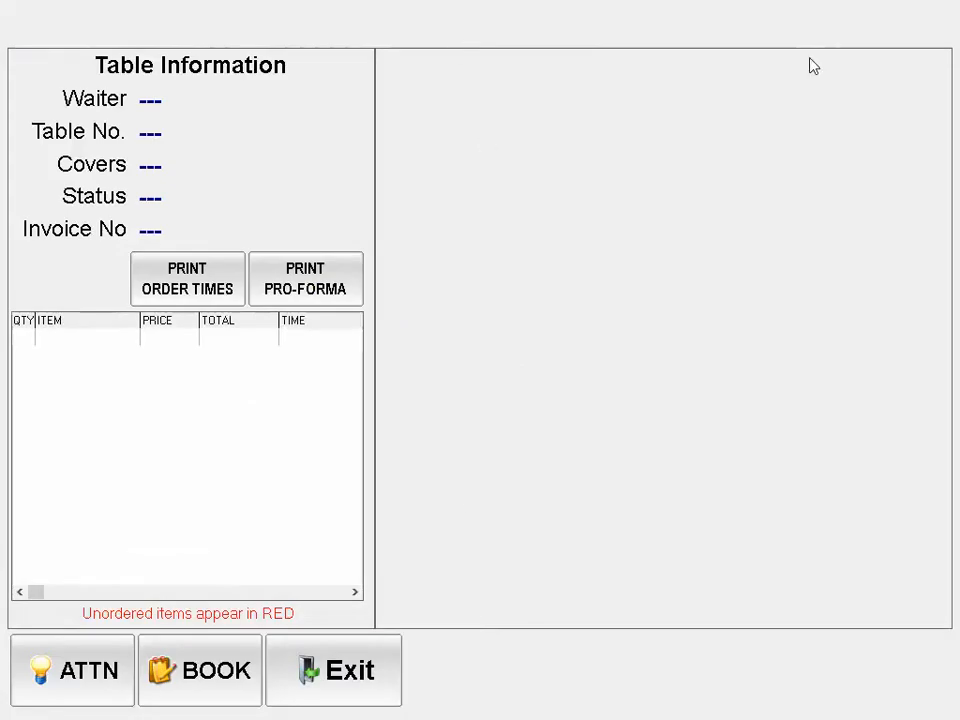
pyautogui.click(330, 677)
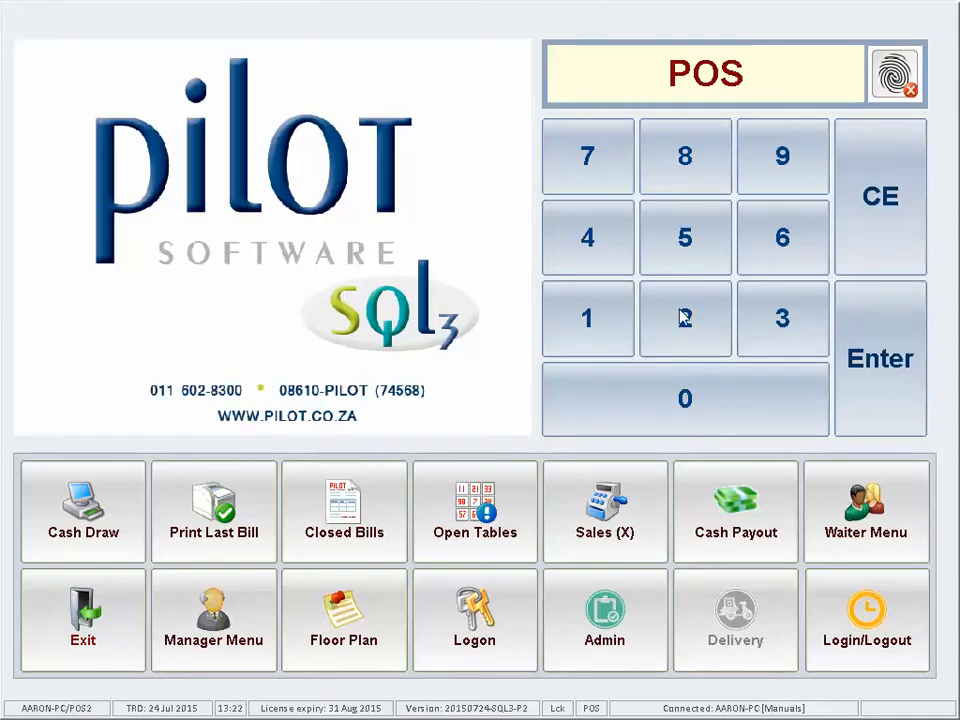
pyautogui.click(887, 378)
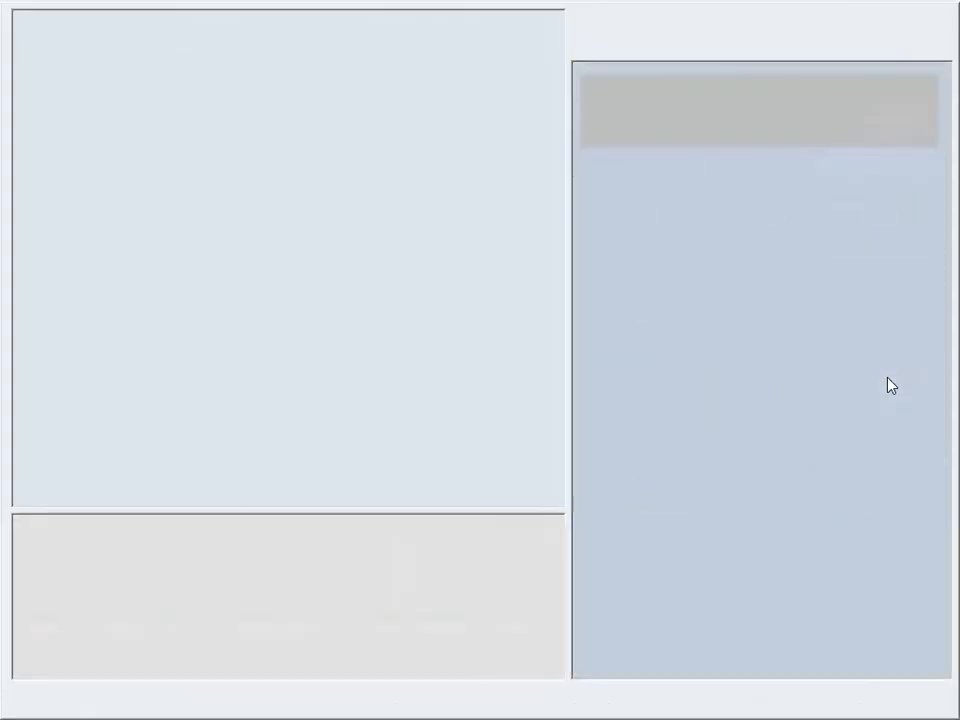
# Step: Open table 1 with one cover and order Chicken Livers at 40.00
pyautogui.click(611, 373)
pyautogui.click(671, 643)
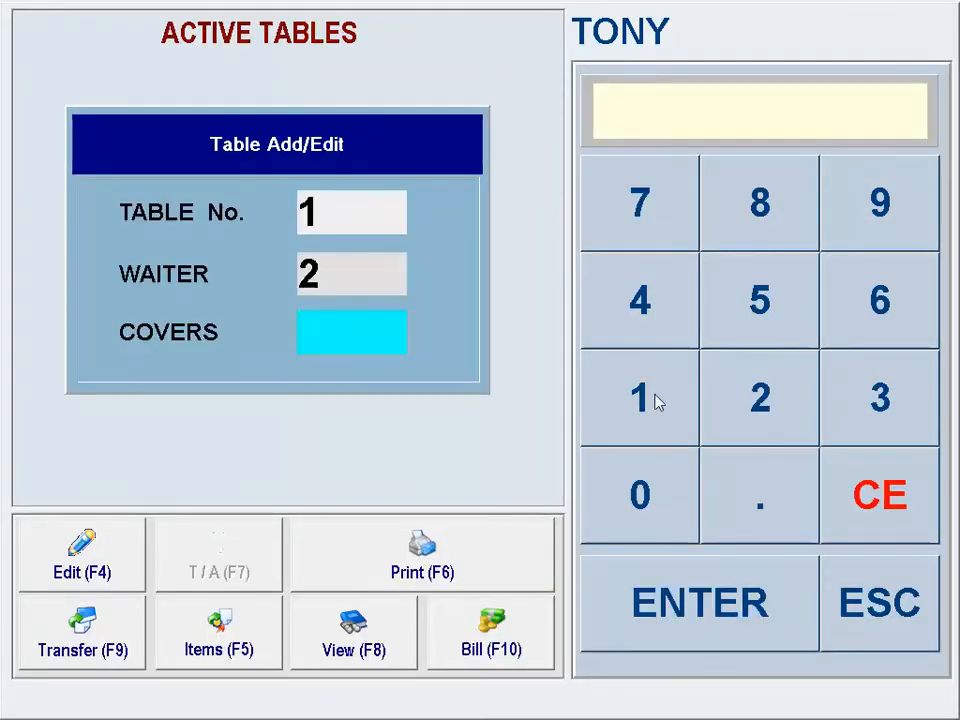
pyautogui.click(658, 401)
pyautogui.click(643, 604)
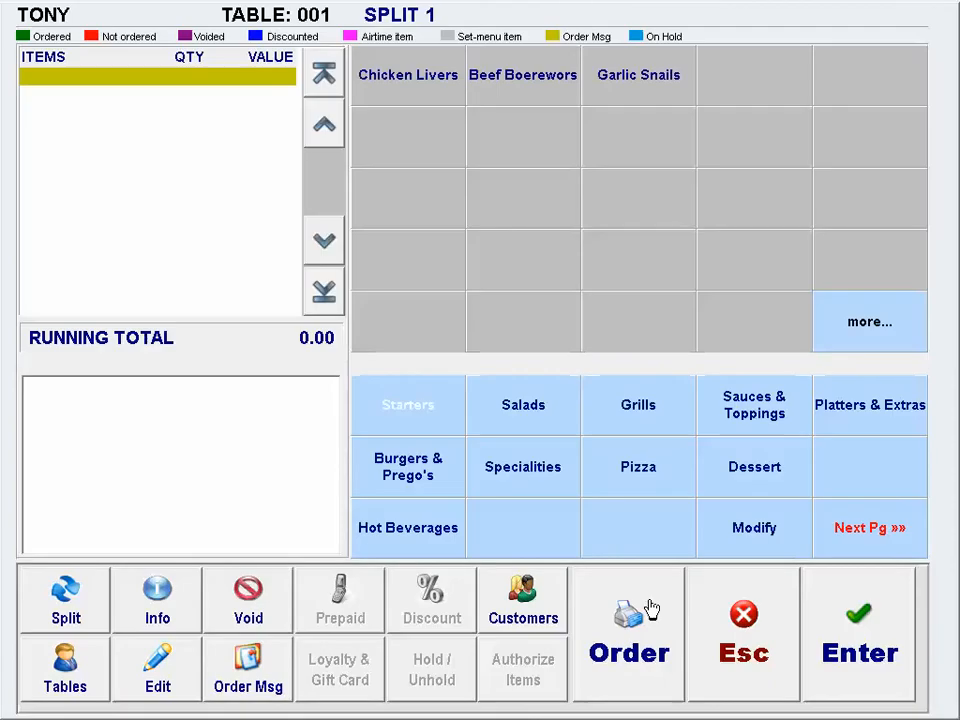
pyautogui.click(437, 86)
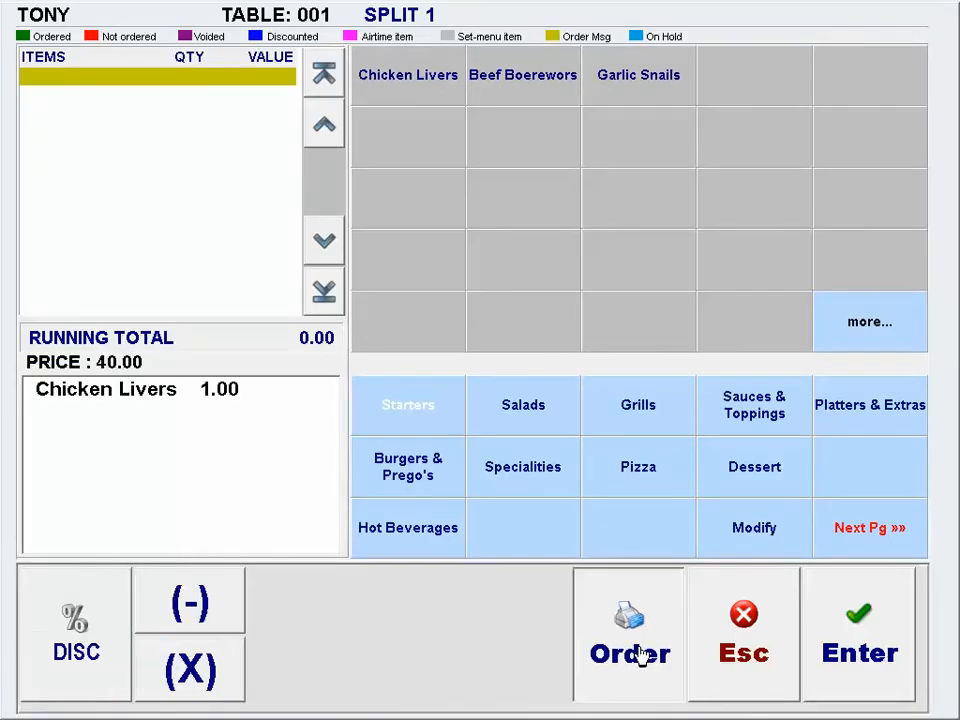
pyautogui.click(640, 655)
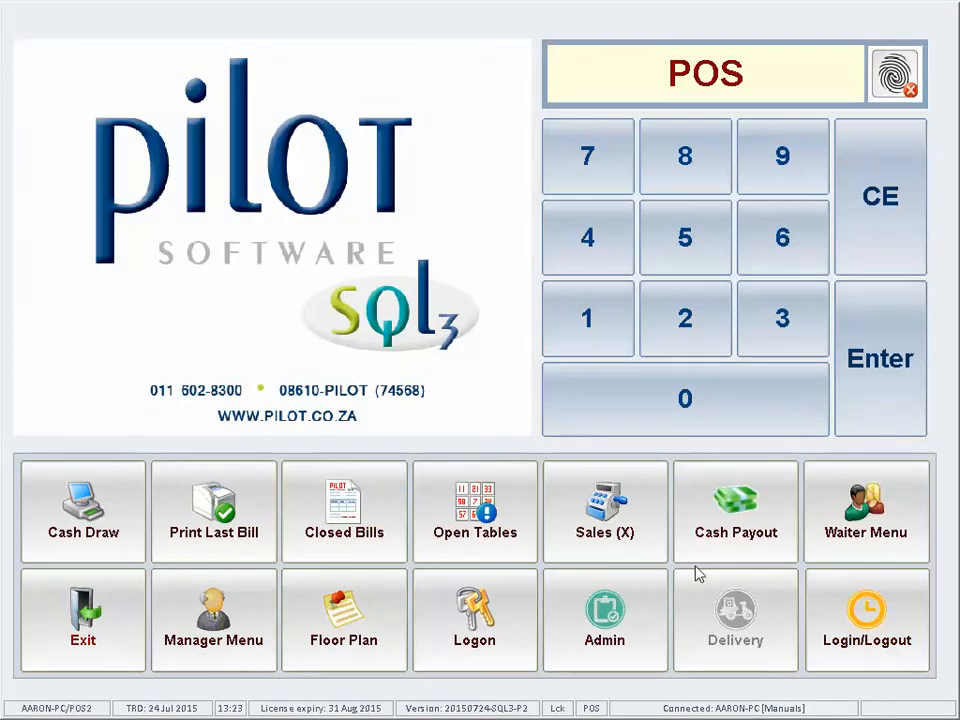
pyautogui.click(858, 506)
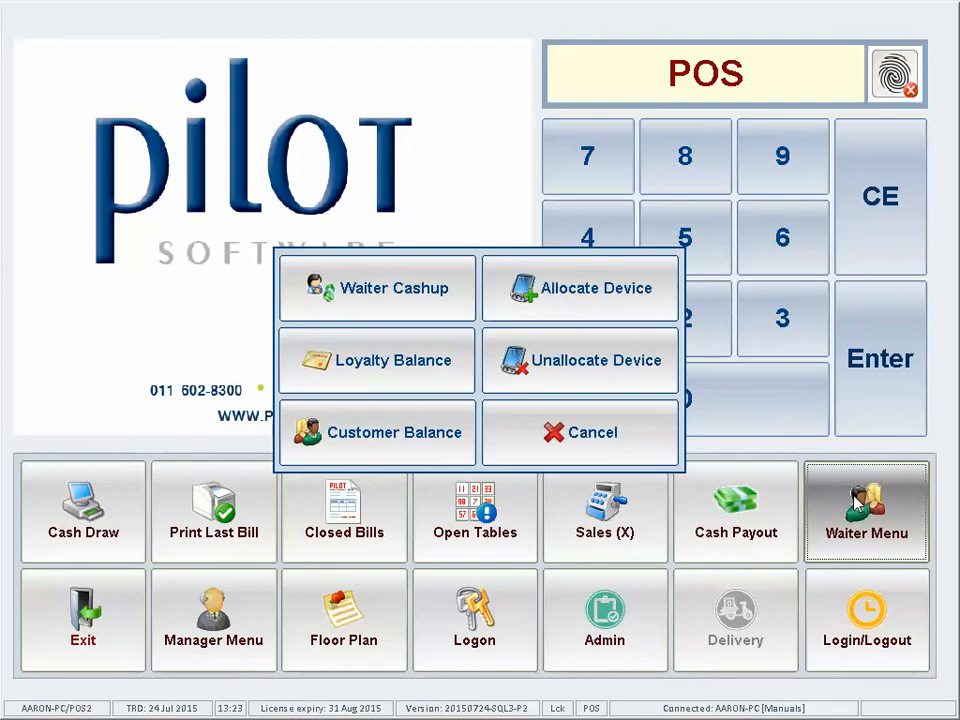
# Step: Start a waiter cashup and select waiter 1
pyautogui.click(395, 288)
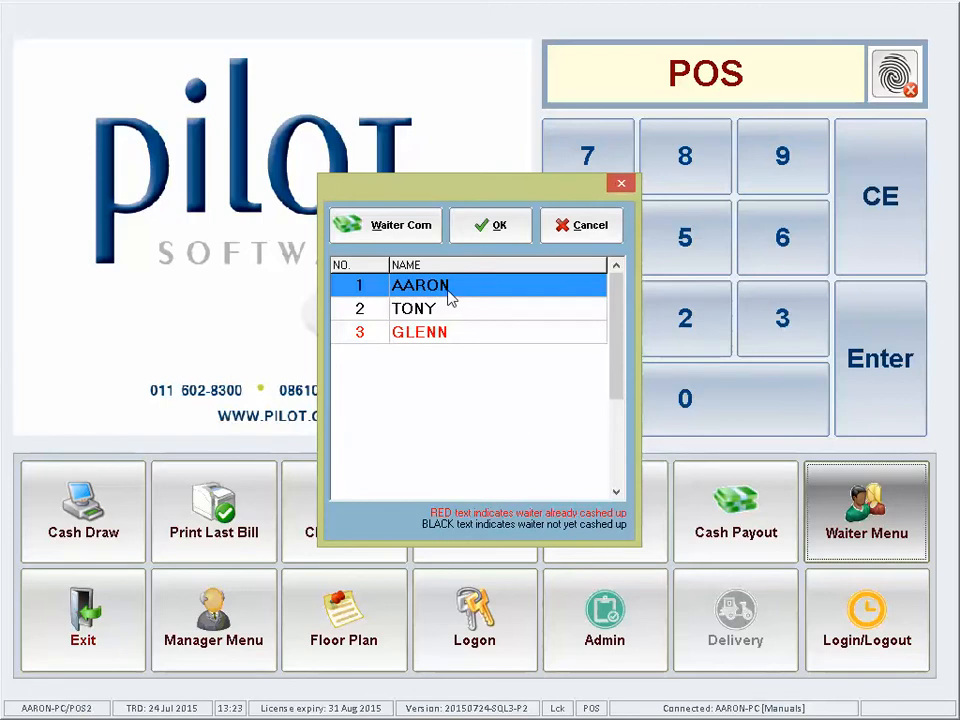
pyautogui.click(482, 229)
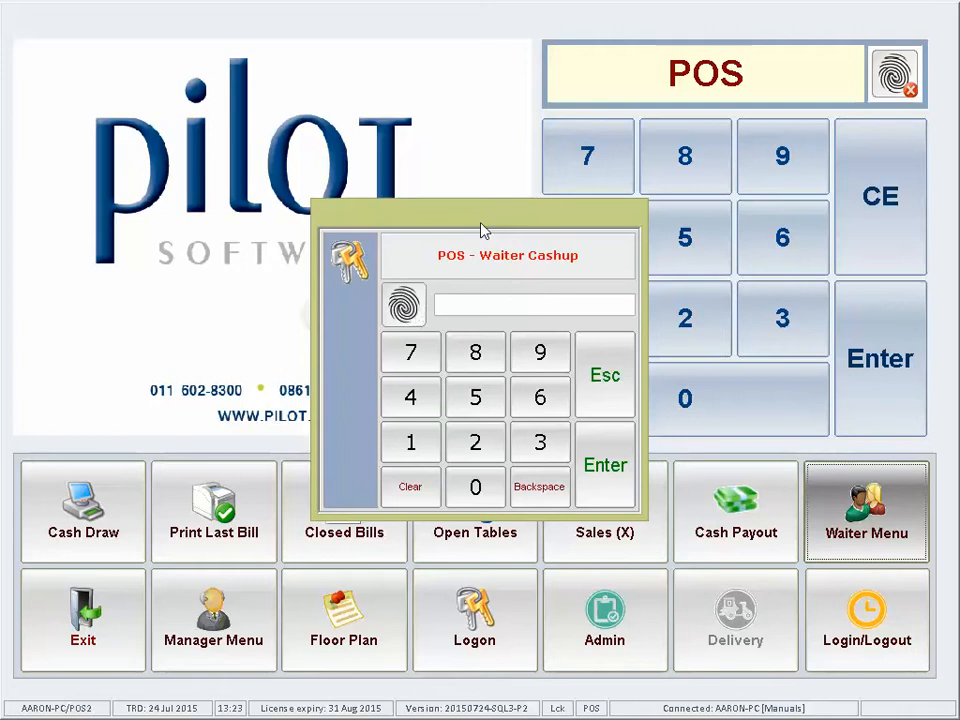
# Step: Enter the cashup authorisation code to open waiter 1's cashup sheet
pyautogui.write('123')
pyautogui.press('Return')
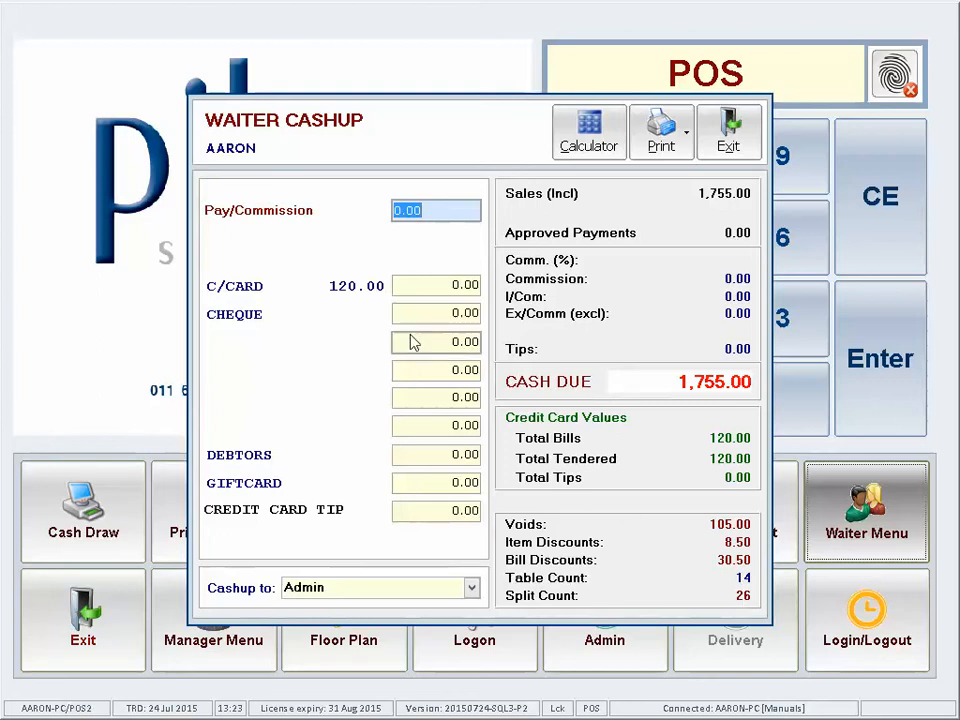
# Step: Enter 120.00 as the credit card amount, bringing cash due to 1,635.00
pyautogui.click(445, 211)
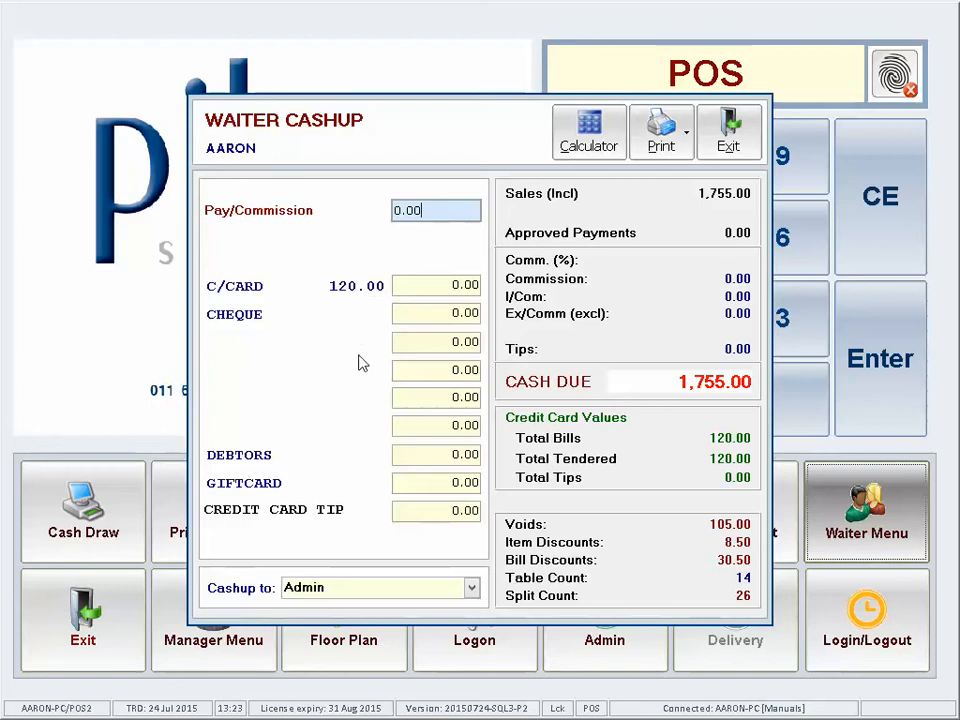
pyautogui.click(422, 286)
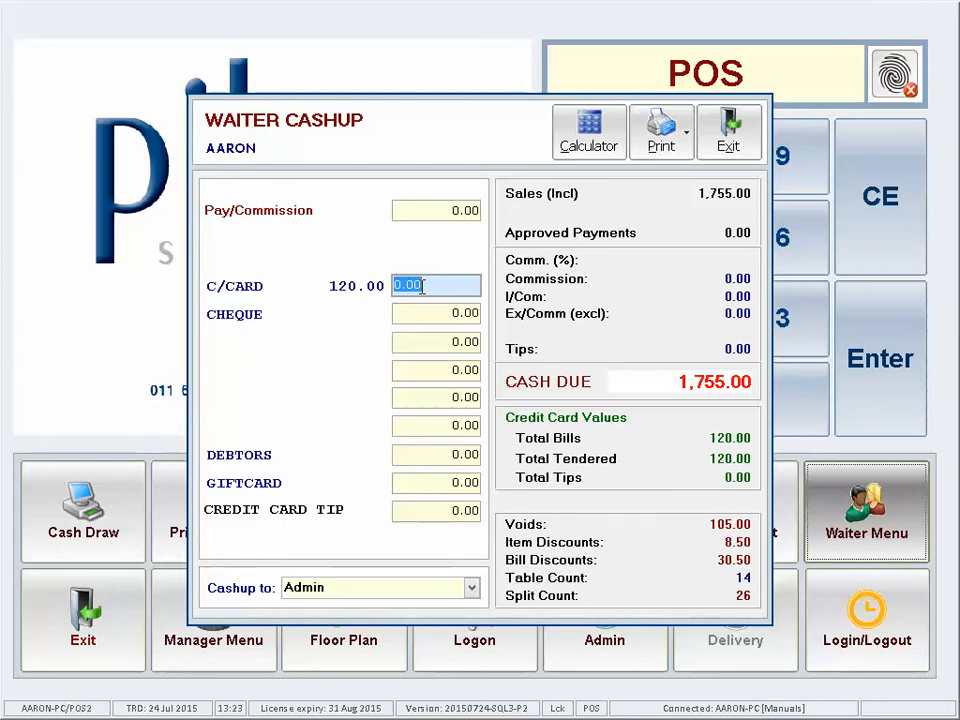
pyautogui.write('120')
pyautogui.press('Return')
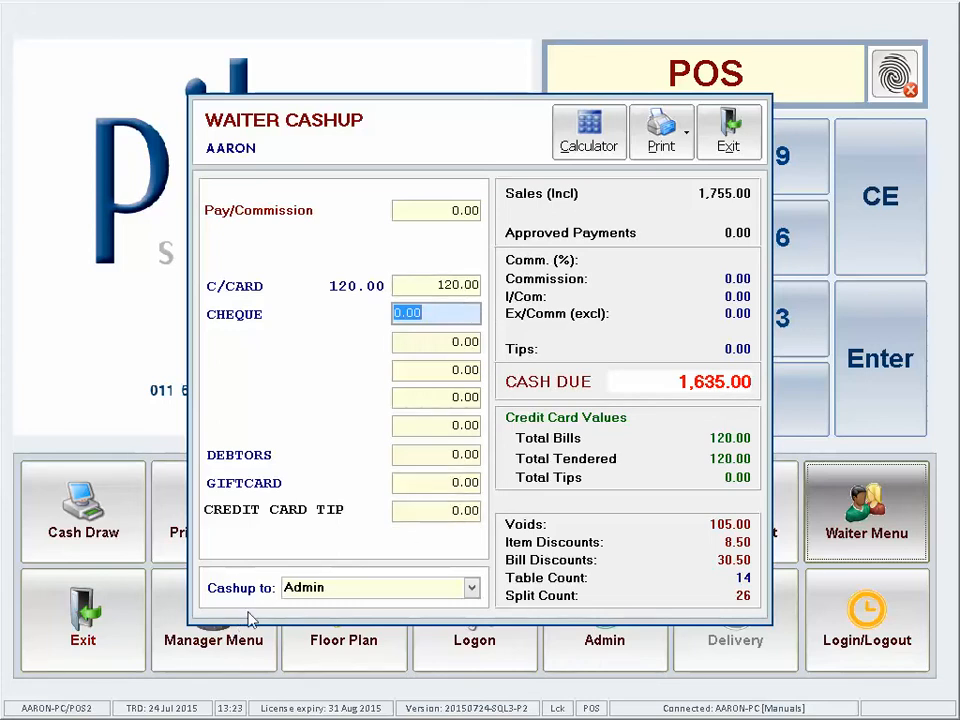
# Step: Keep Admin as the cashup destination
pyautogui.click(471, 588)
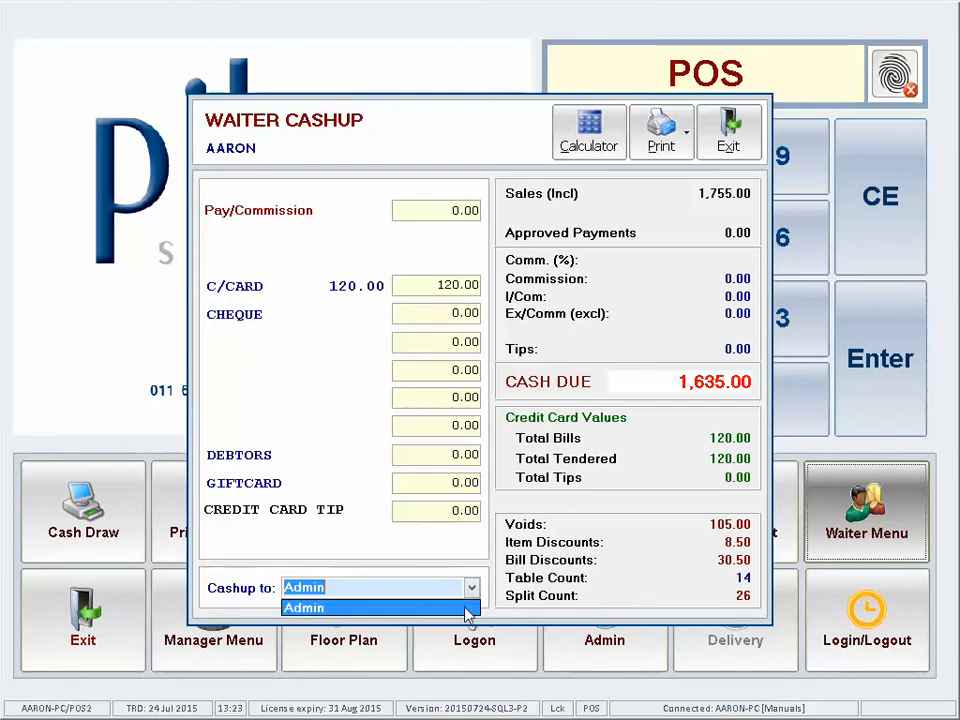
pyautogui.click(305, 582)
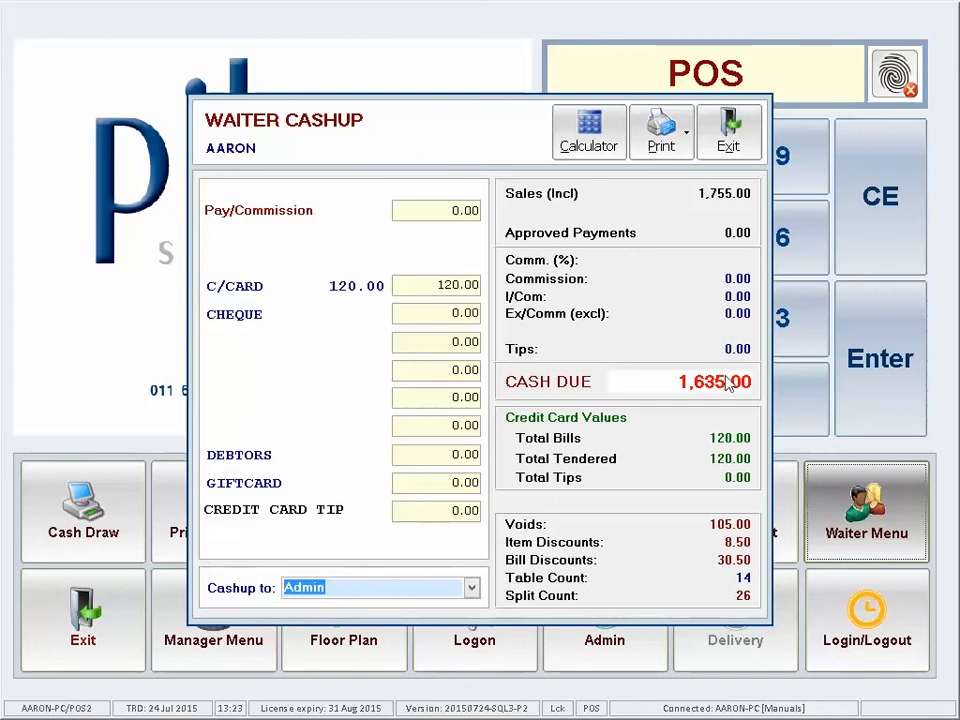
pyautogui.click(688, 136)
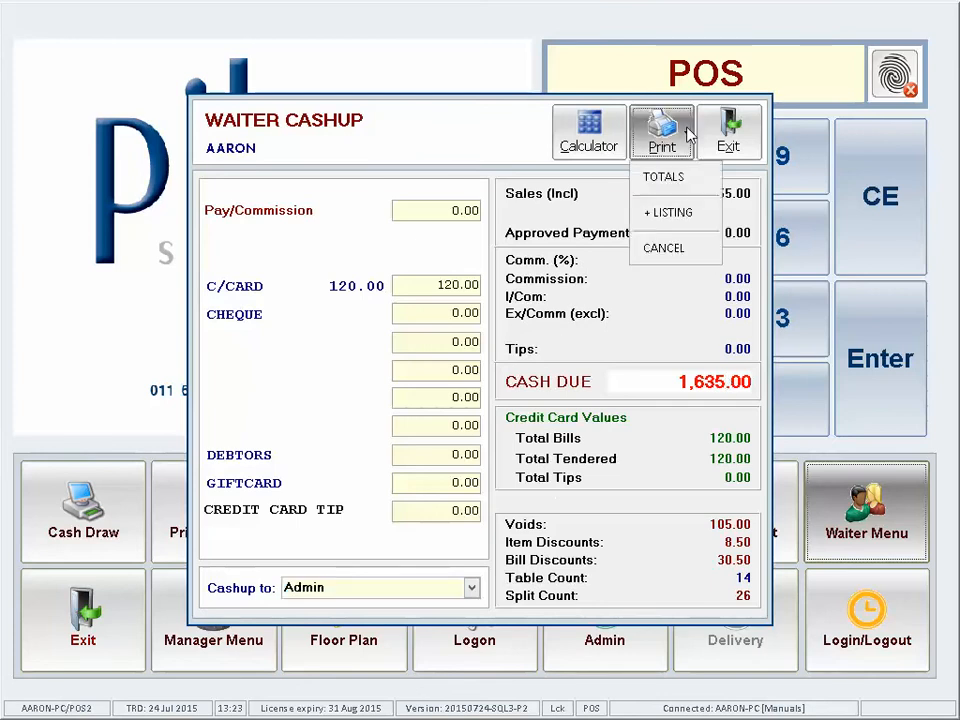
# Step: Print the cashup totals, decline the first confirmation, then choose the print-with-listing option
pyautogui.click(660, 182)
pyautogui.click(541, 418)
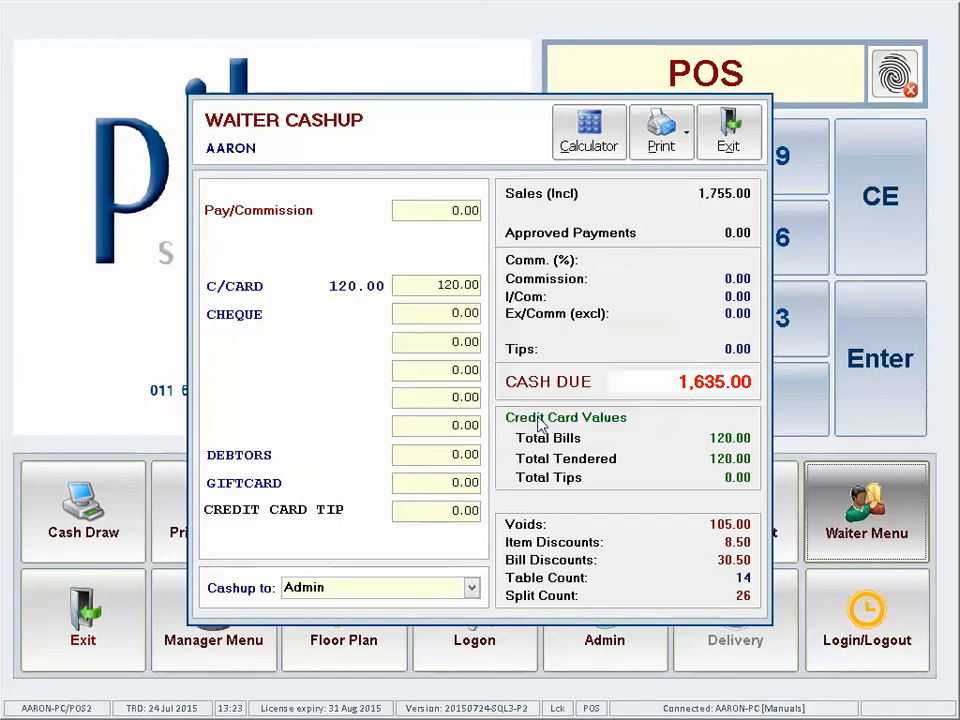
pyautogui.click(664, 148)
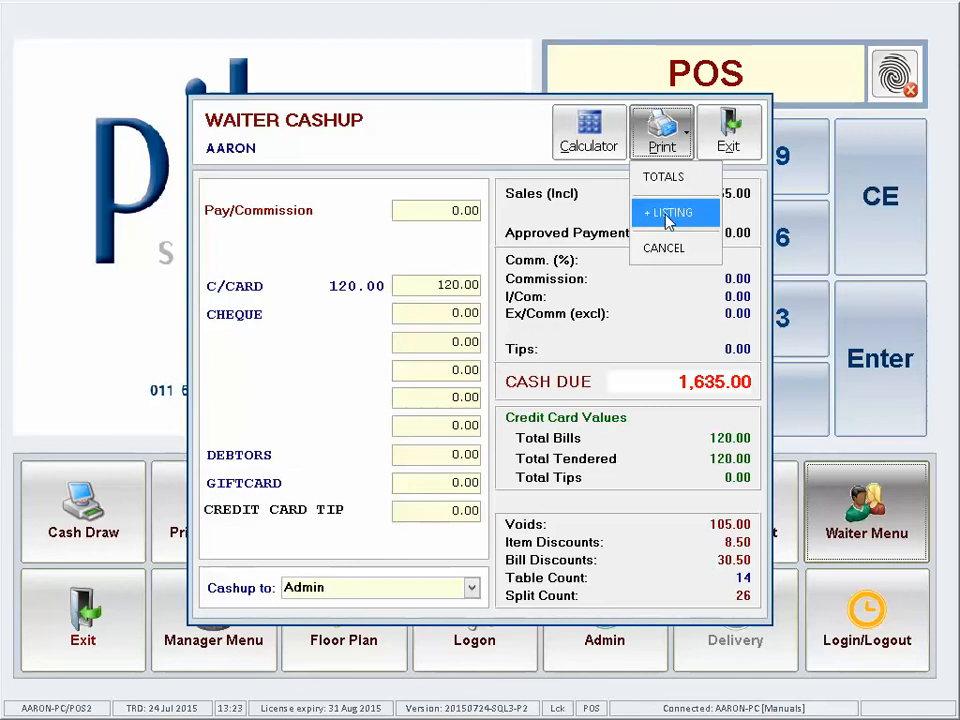
pyautogui.click(665, 178)
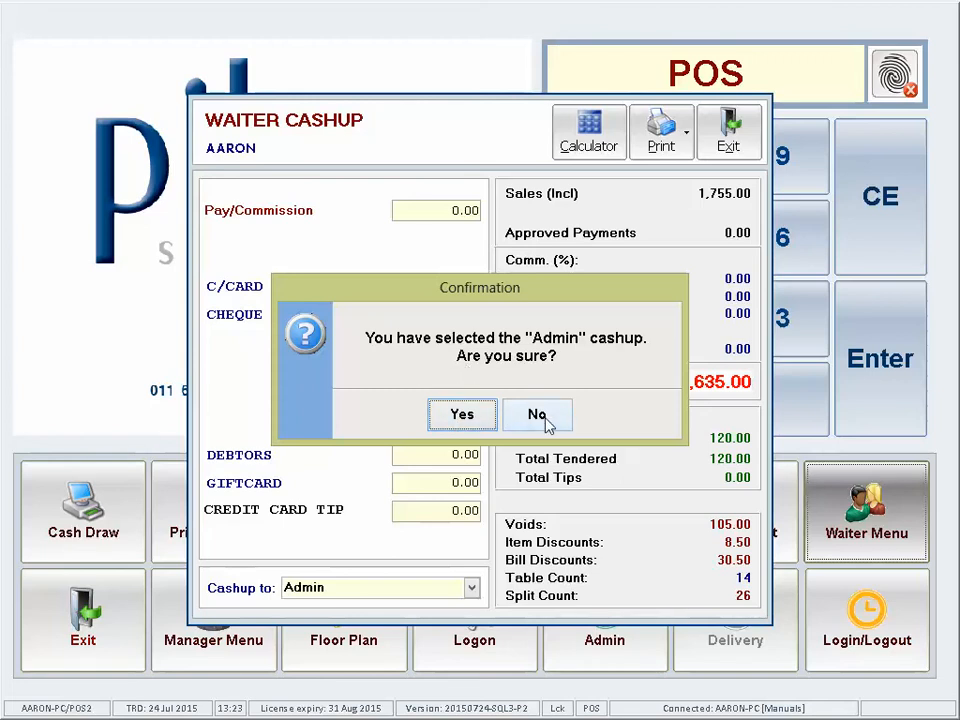
# Step: Confirm the Admin cashup and accept the summary with 1,635.00 cash due
pyautogui.click(451, 424)
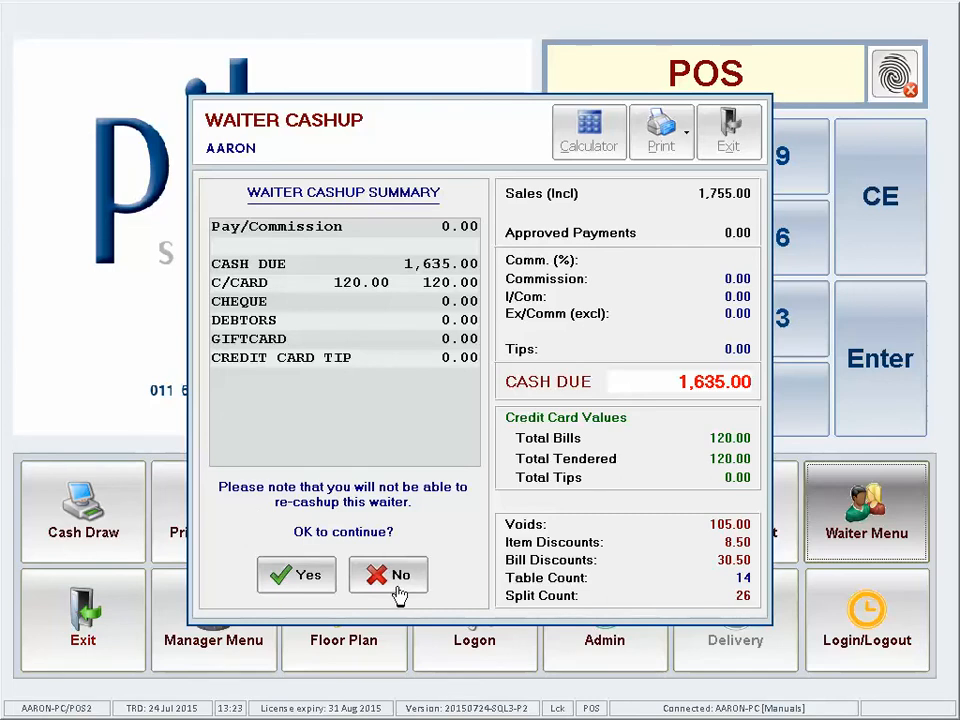
pyautogui.click(297, 580)
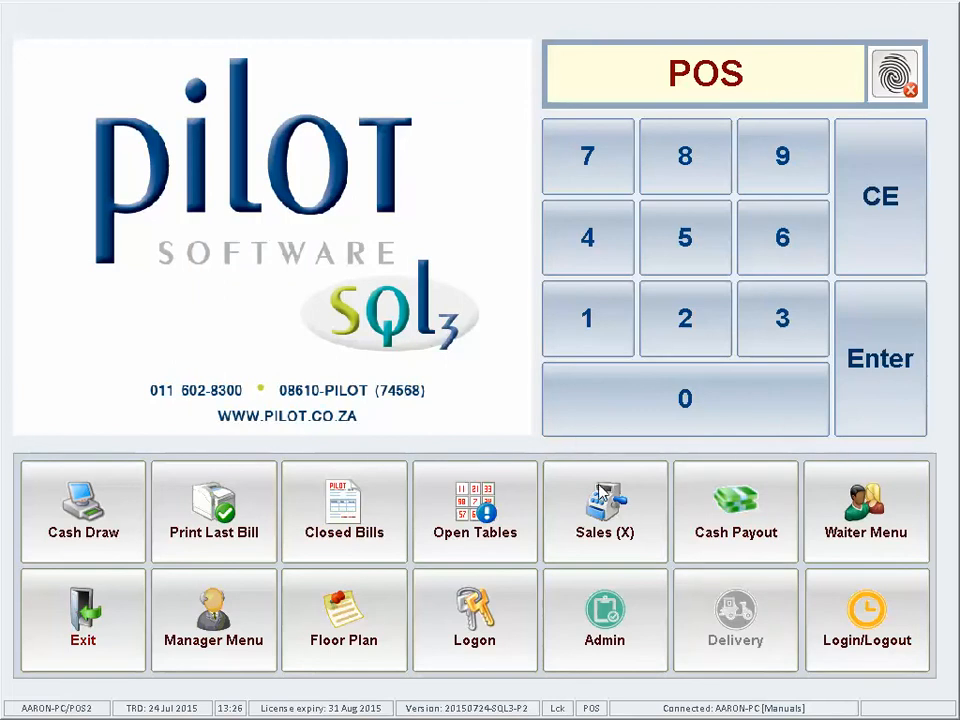
# Step: Try cashing up waiter TONY and dismiss the error about his open tables
pyautogui.click(862, 512)
pyautogui.click(325, 284)
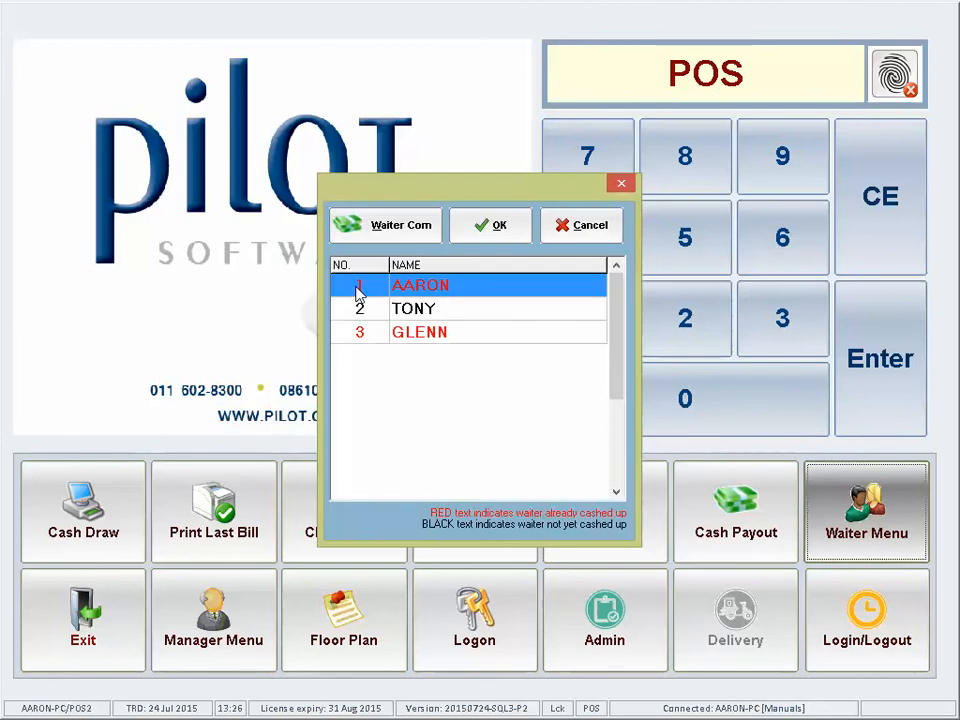
pyautogui.click(455, 311)
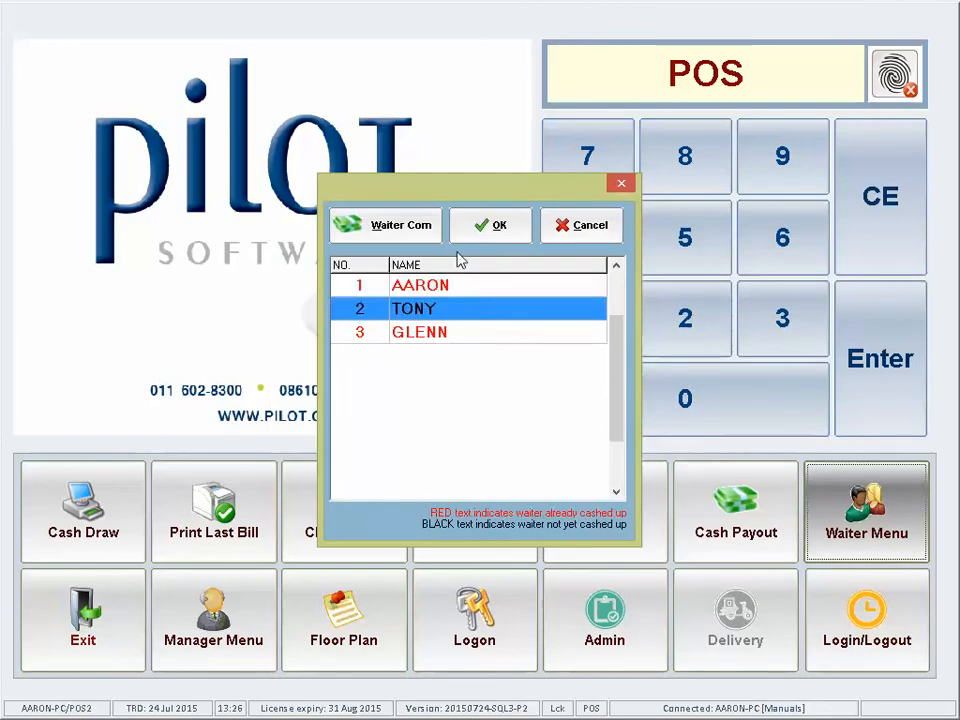
pyautogui.click(486, 229)
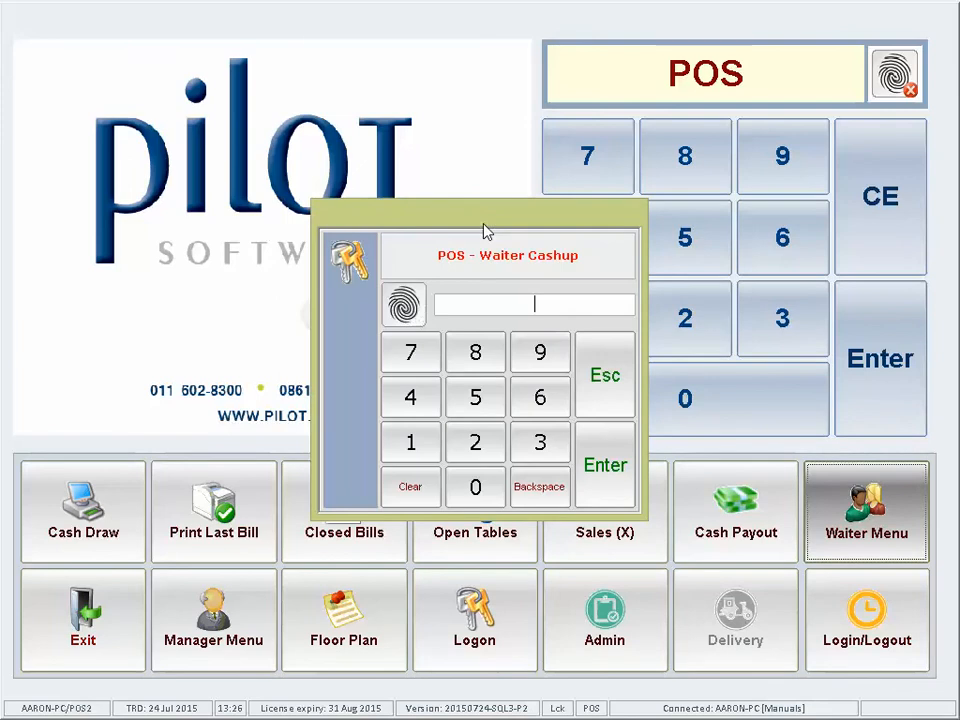
pyautogui.write('123')
pyautogui.press('Return')
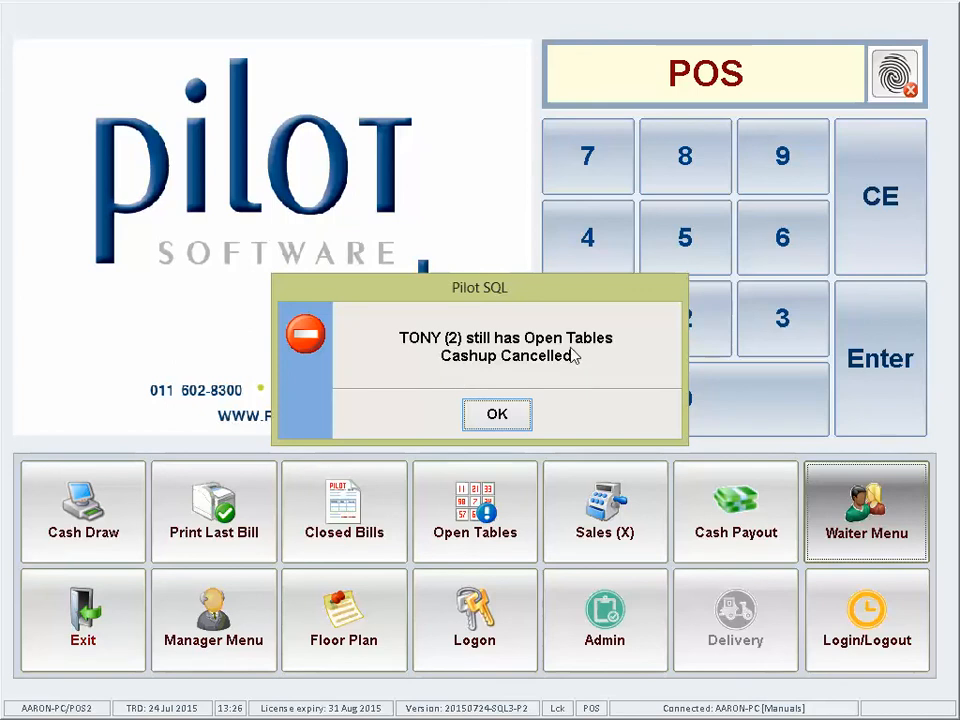
pyautogui.click(496, 415)
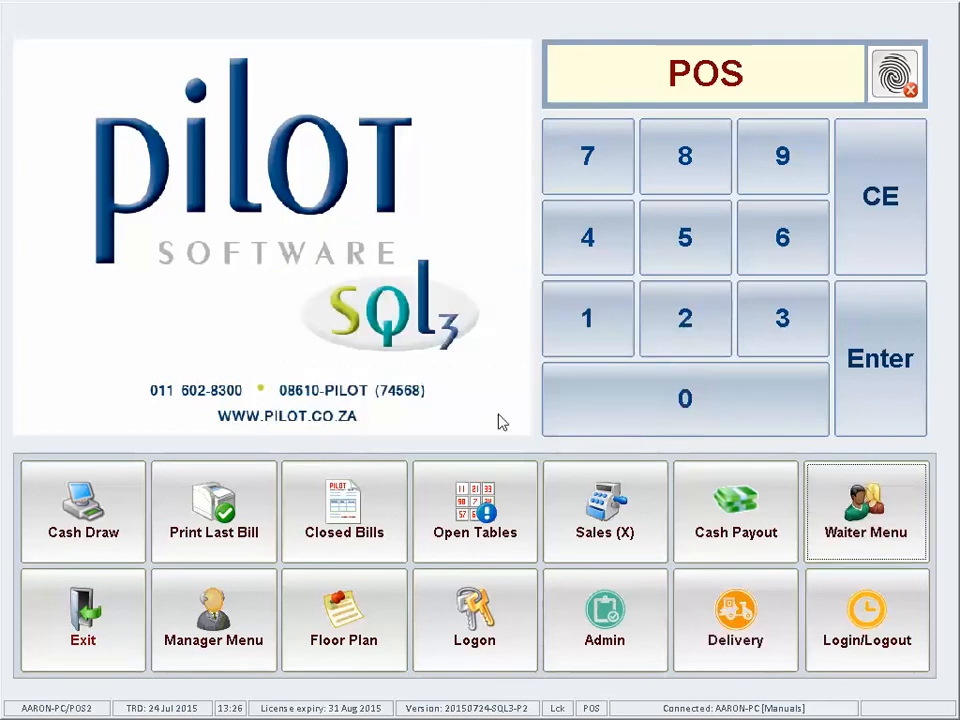
# Step: Check the open tables, then sign in to TONY's active tables
pyautogui.click(479, 538)
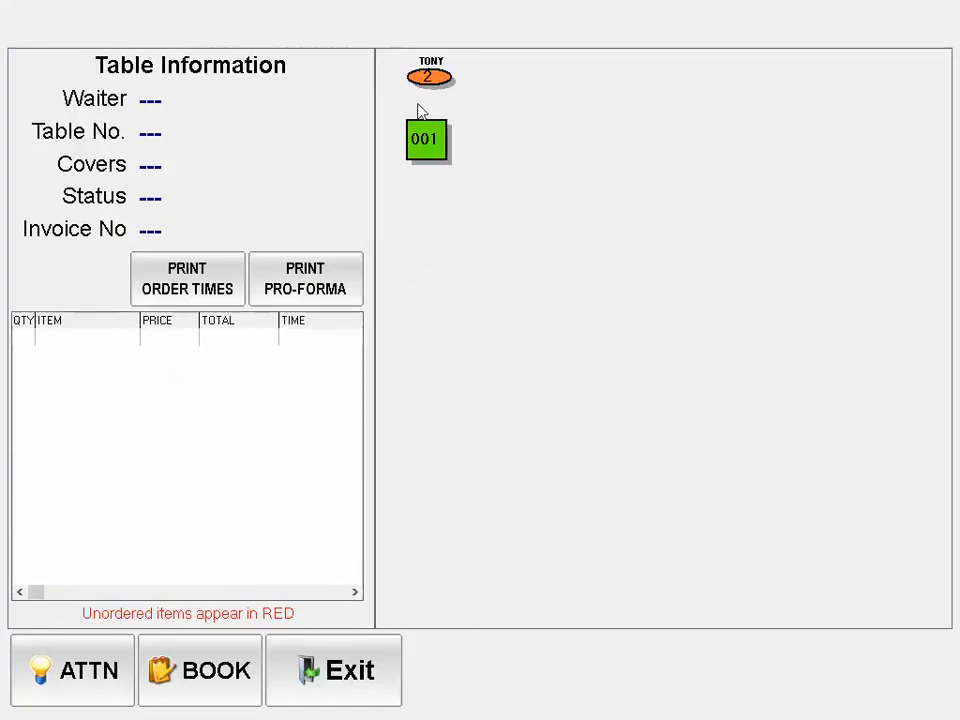
pyautogui.click(364, 671)
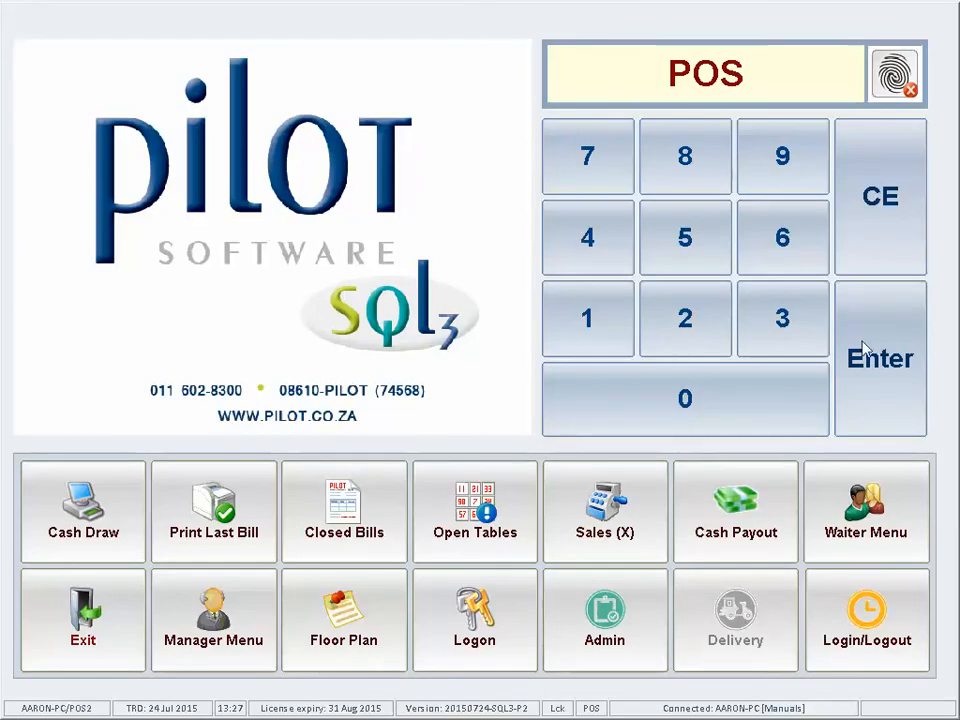
pyautogui.click(851, 360)
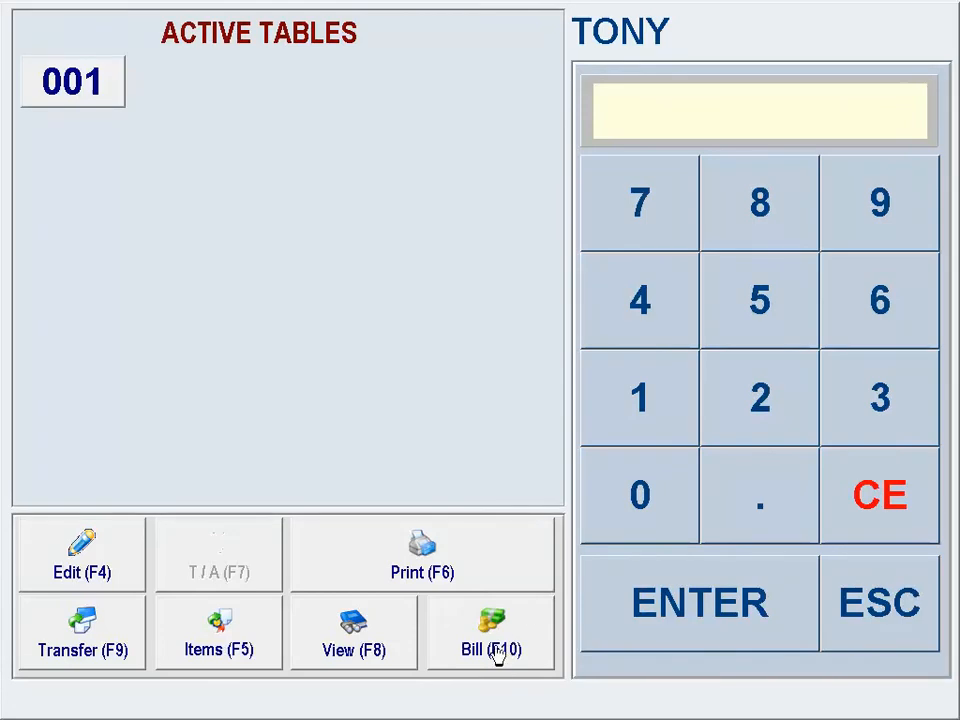
# Step: Bill table 001 and settle its 40.00 balance in cash
pyautogui.click(497, 655)
pyautogui.click(92, 101)
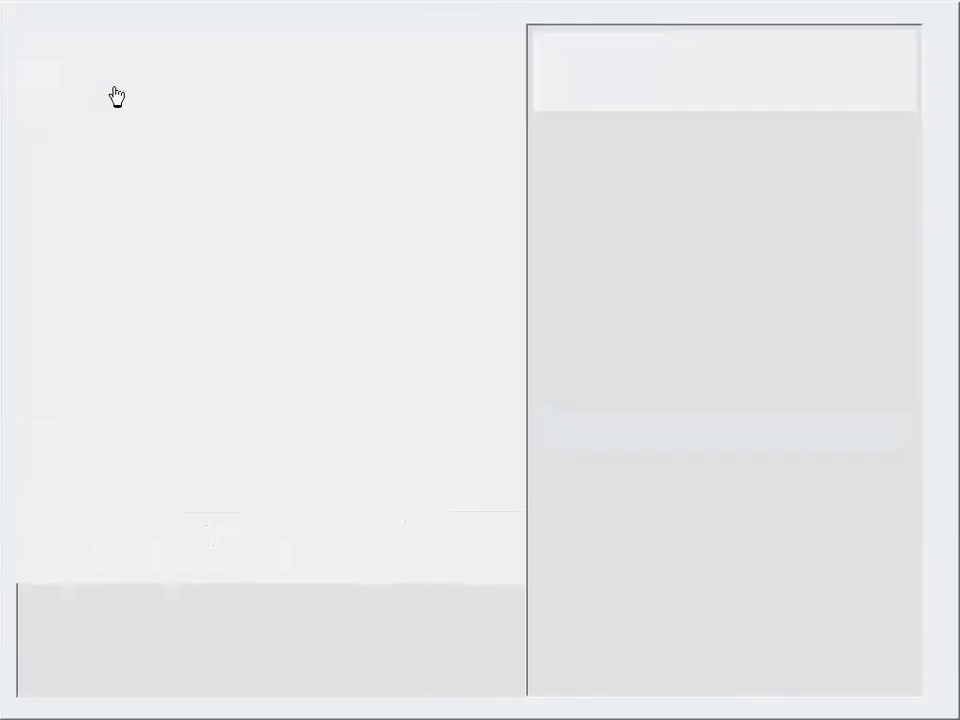
pyautogui.write('40')
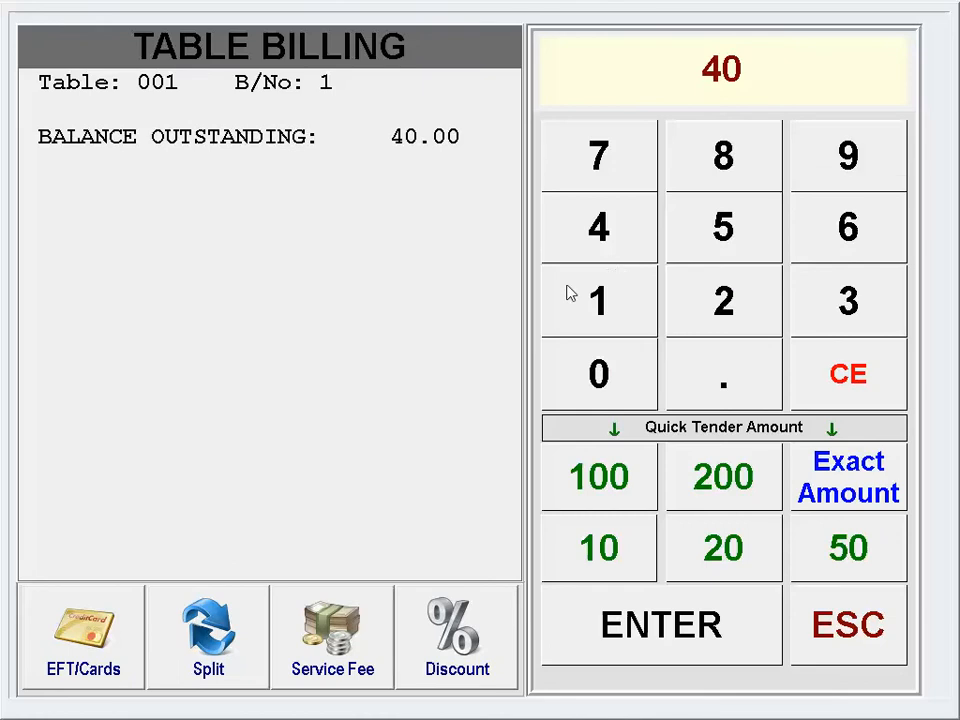
pyautogui.click(643, 642)
pyautogui.click(630, 226)
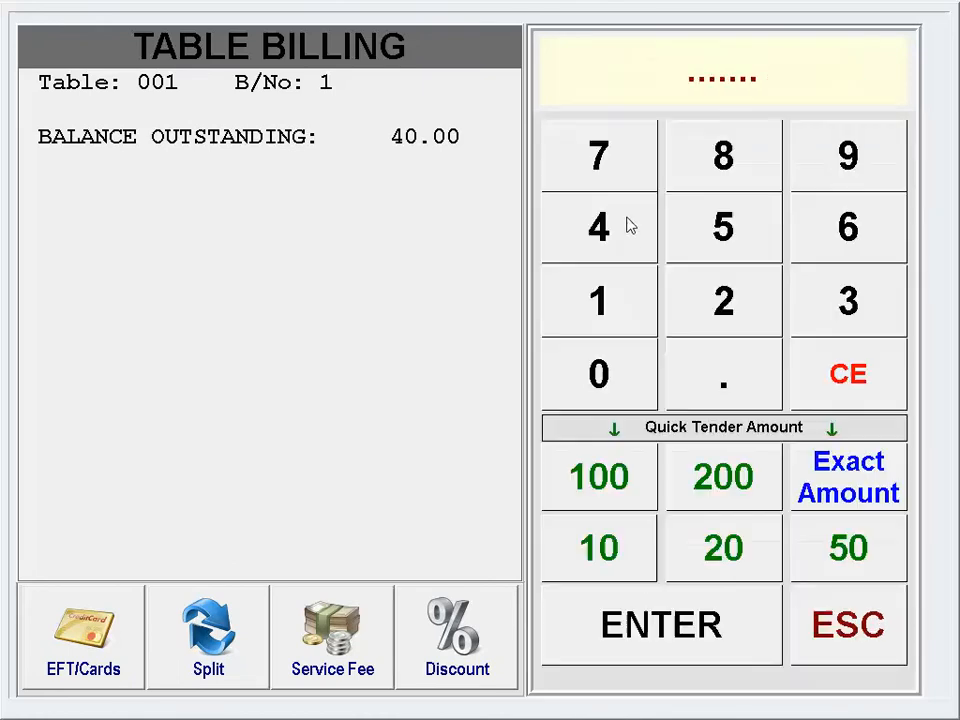
pyautogui.click(648, 632)
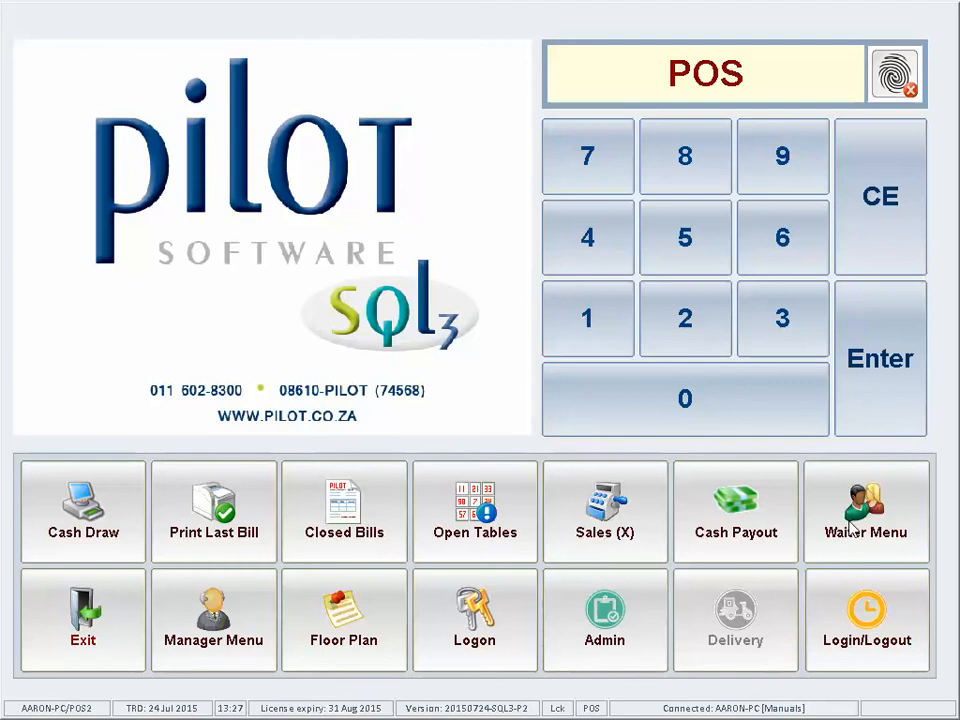
# Step: Start a cashup for waiter TONY and enter the password to open his sheet
pyautogui.click(851, 513)
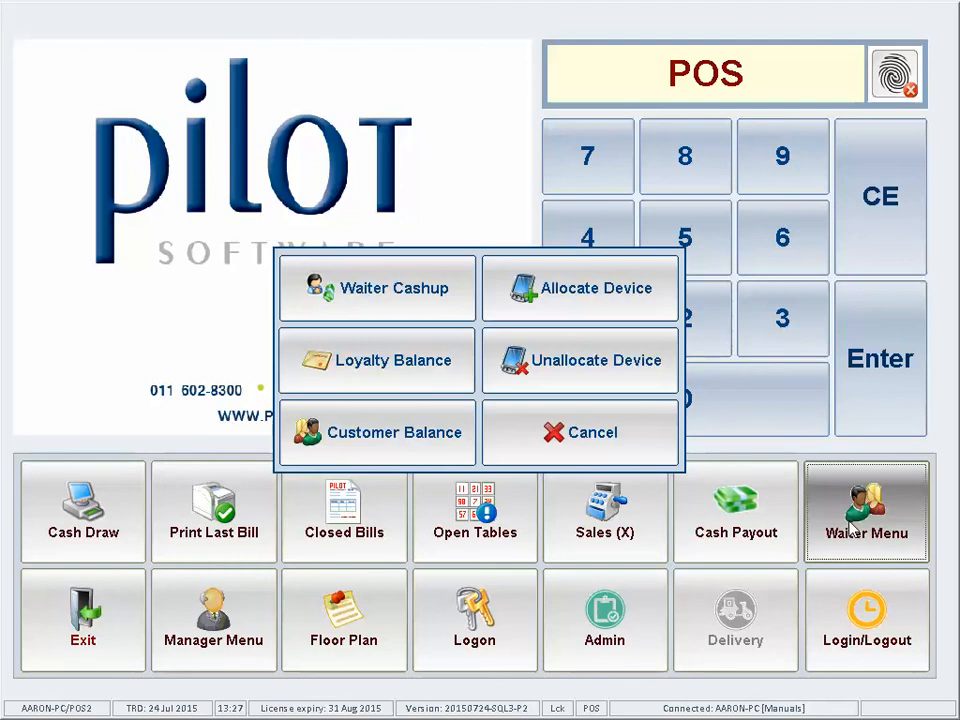
pyautogui.click(354, 285)
pyautogui.click(369, 311)
pyautogui.click(491, 224)
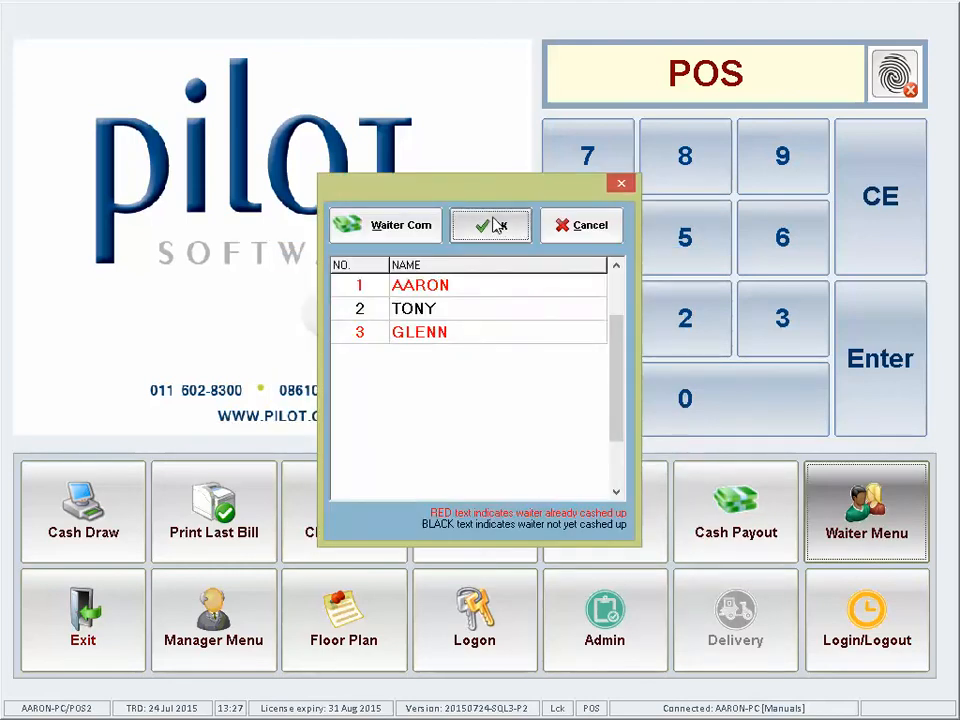
pyautogui.write('###')
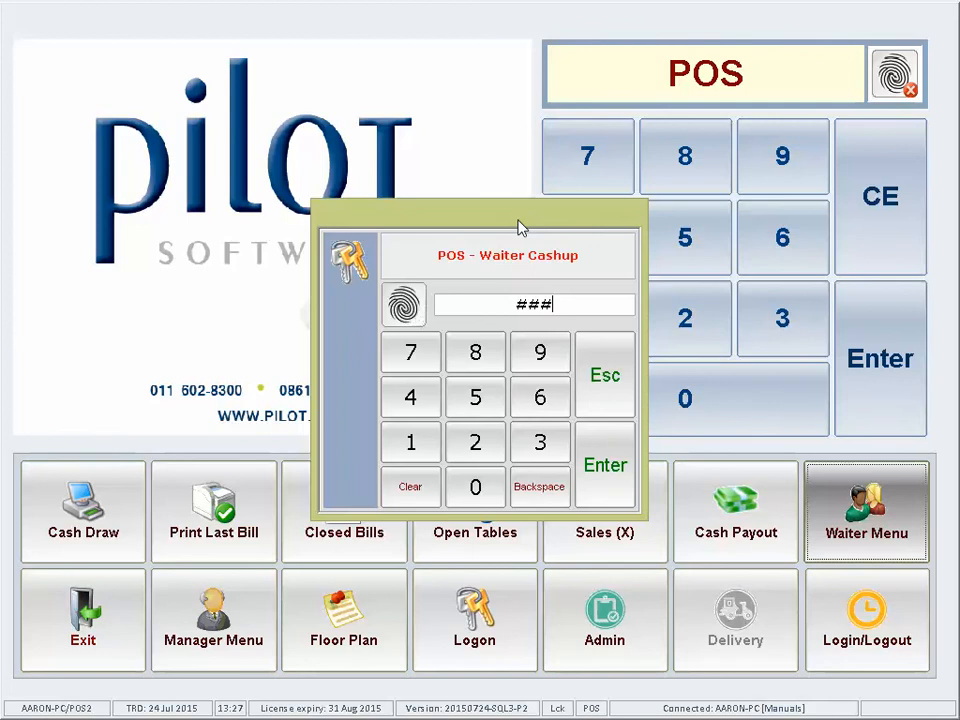
pyautogui.press('Return')
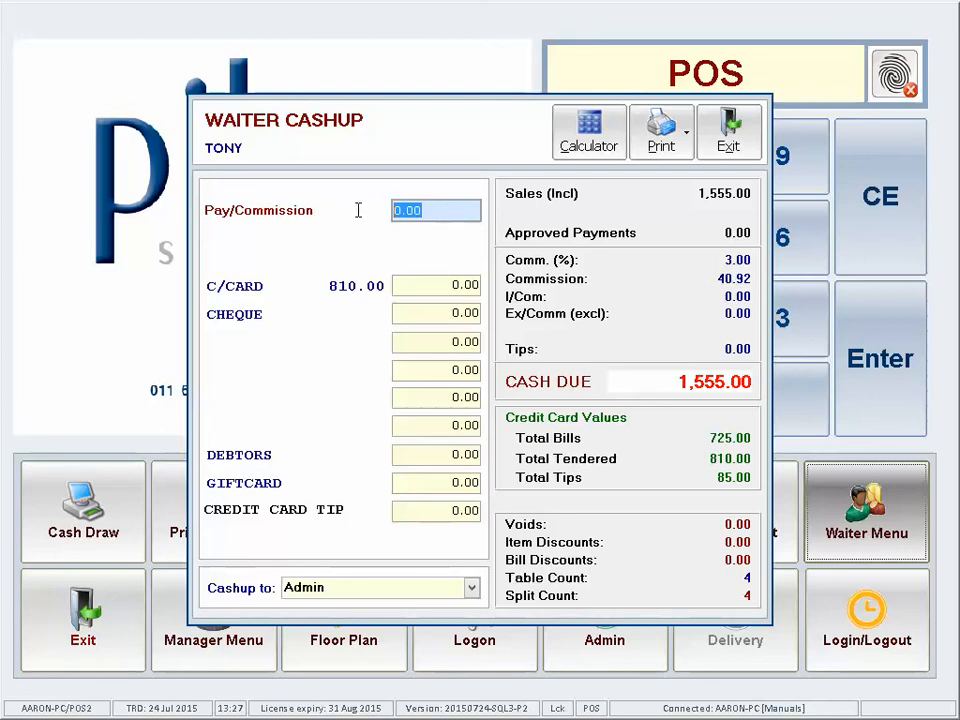
# Step: Enter 40.92 commission and 810.00 card payments, leaving 704.08 cash due
pyautogui.write('40.')
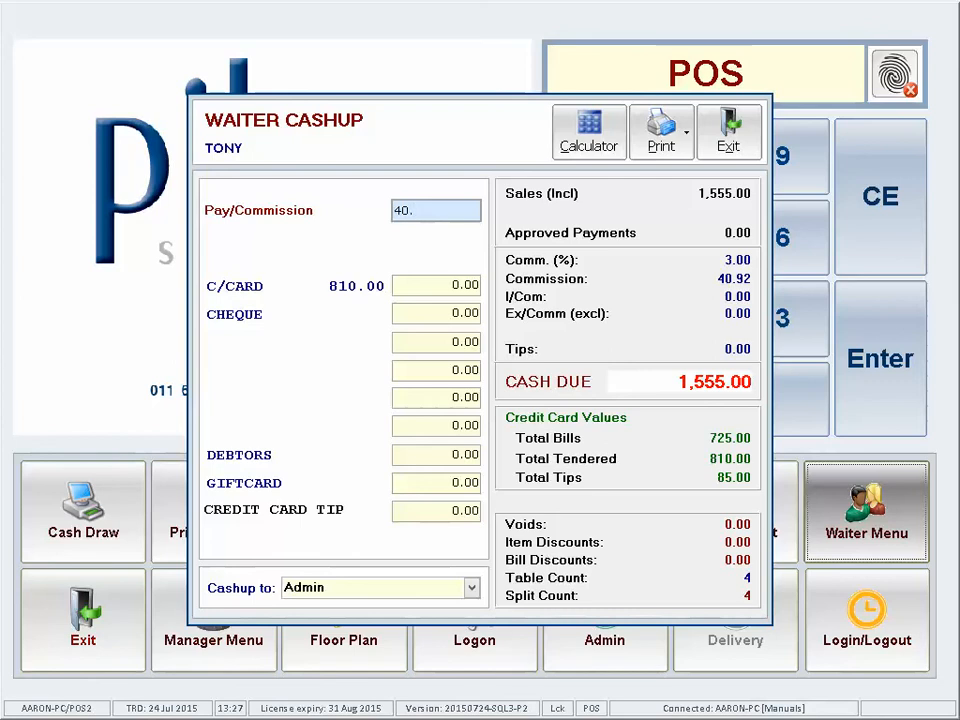
pyautogui.write('92')
pyautogui.click(427, 288)
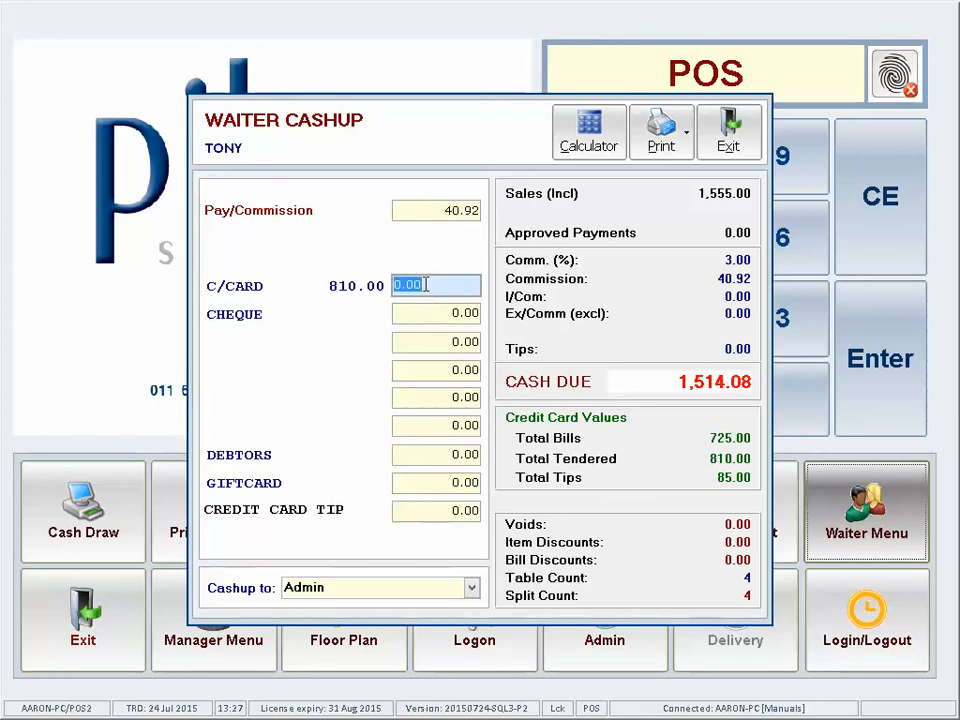
pyautogui.write('810')
pyautogui.click(446, 314)
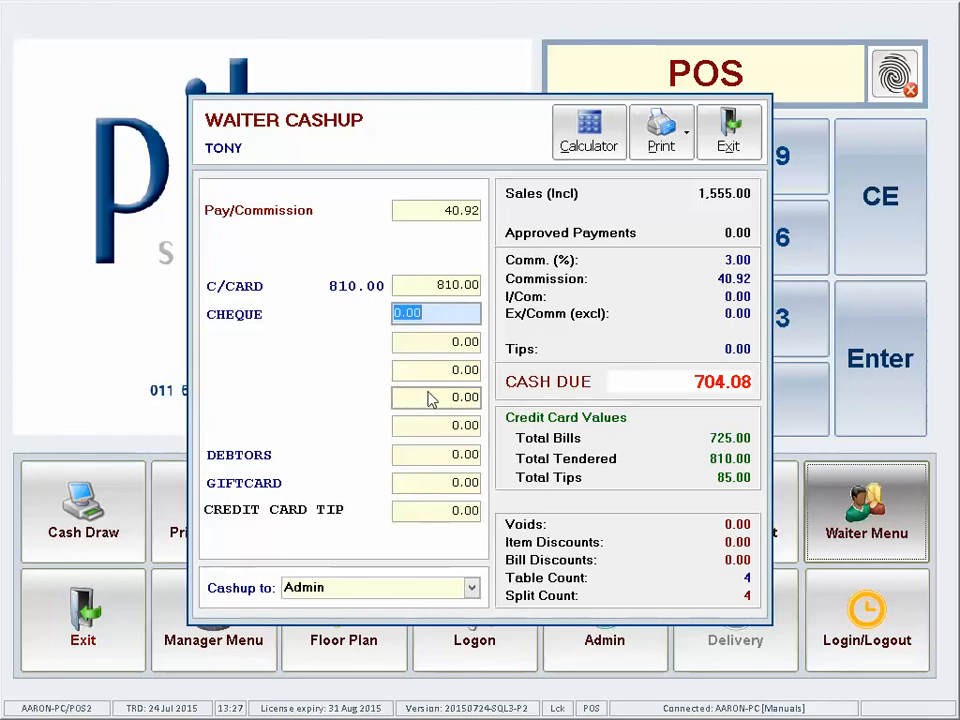
pyautogui.click(678, 146)
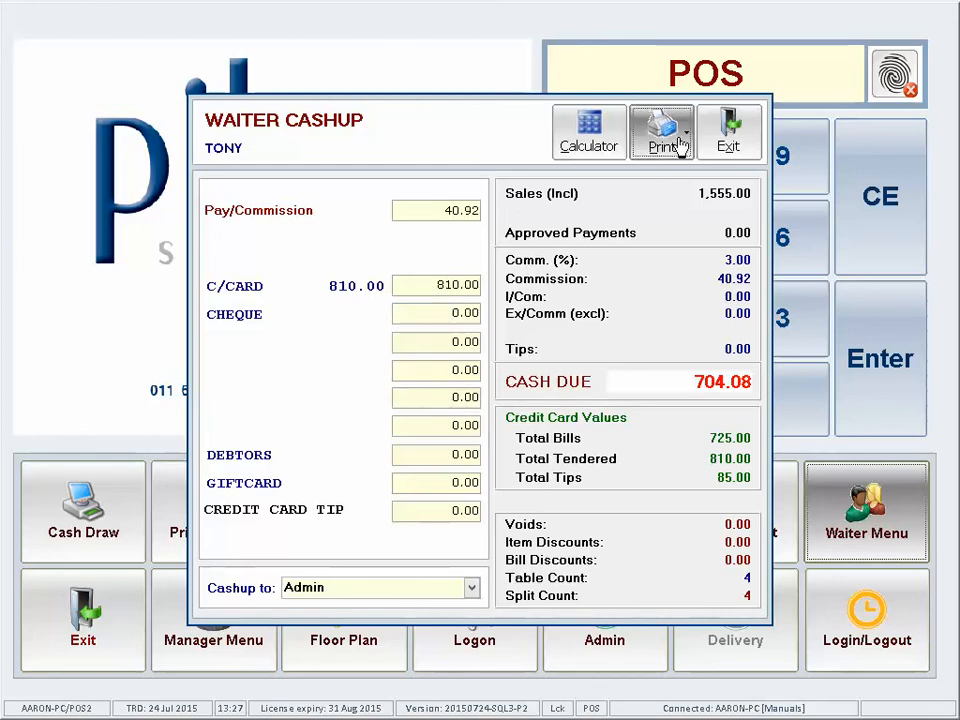
# Step: Print TONY's cashup totals and finalise the Admin cashup with 704.08 cash due
pyautogui.click(676, 182)
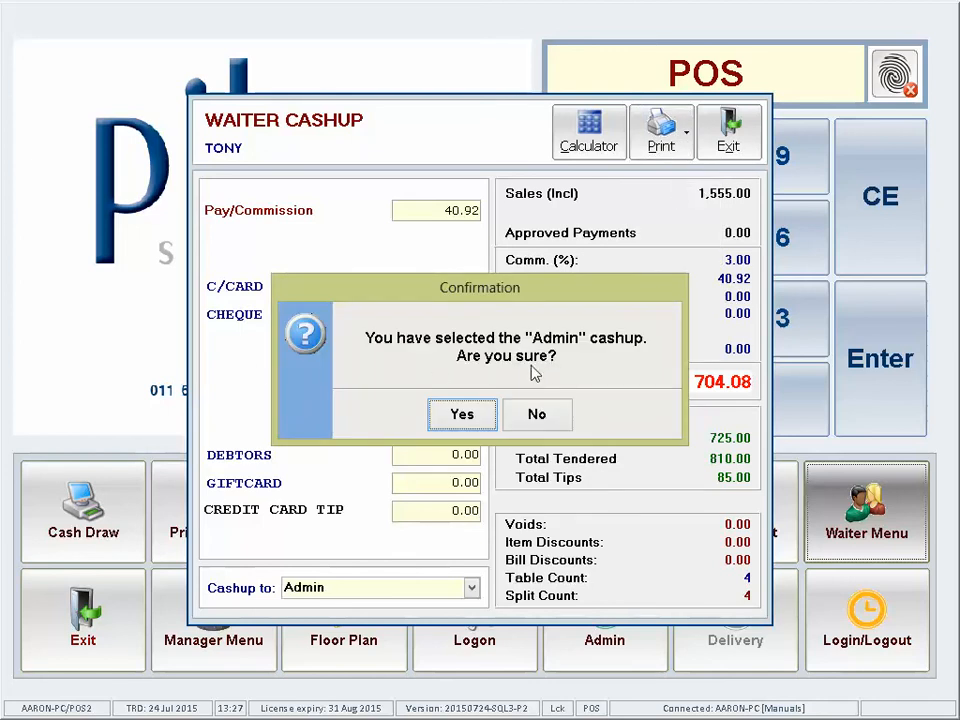
pyautogui.click(463, 418)
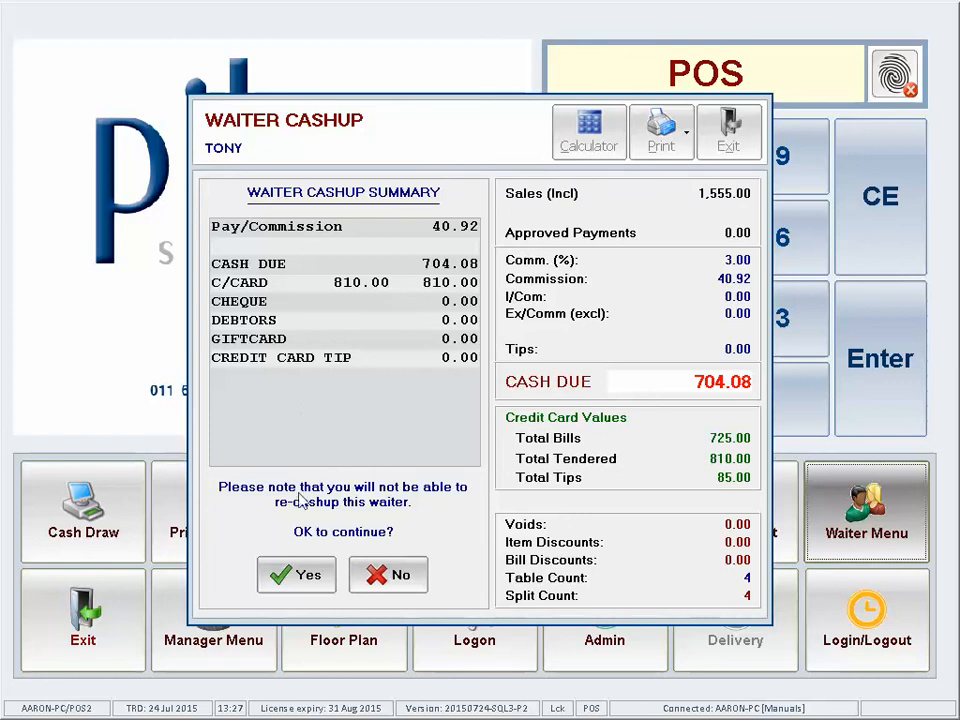
pyautogui.click(302, 576)
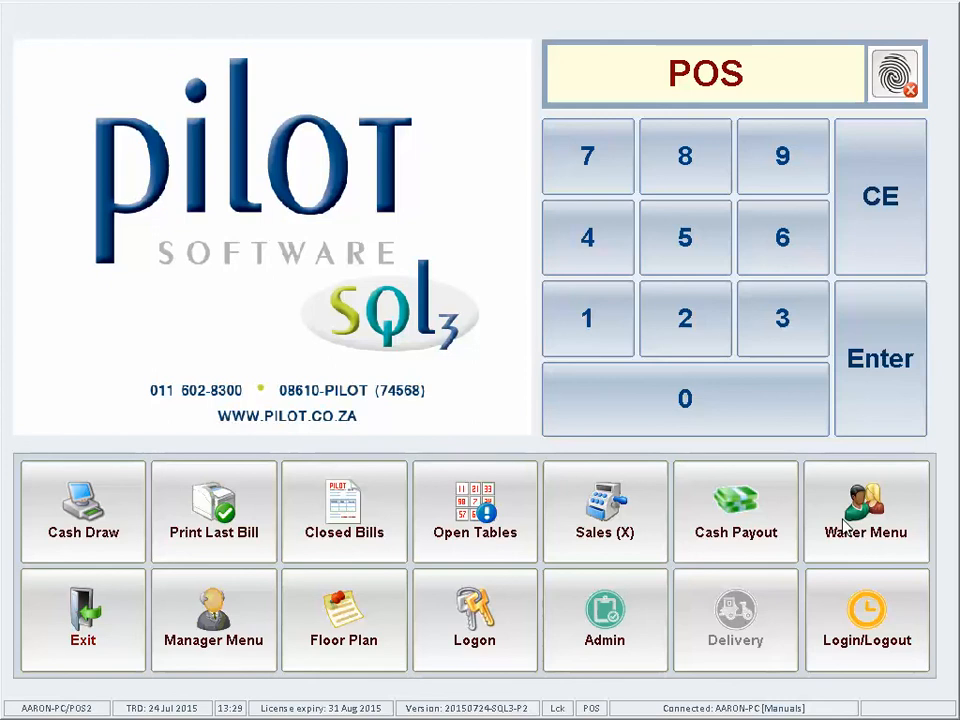
# Step: Try cashing up waiter 1 with the PIN, dismiss the already-cashed-up error, and return to Waiter Menu
pyautogui.click(845, 522)
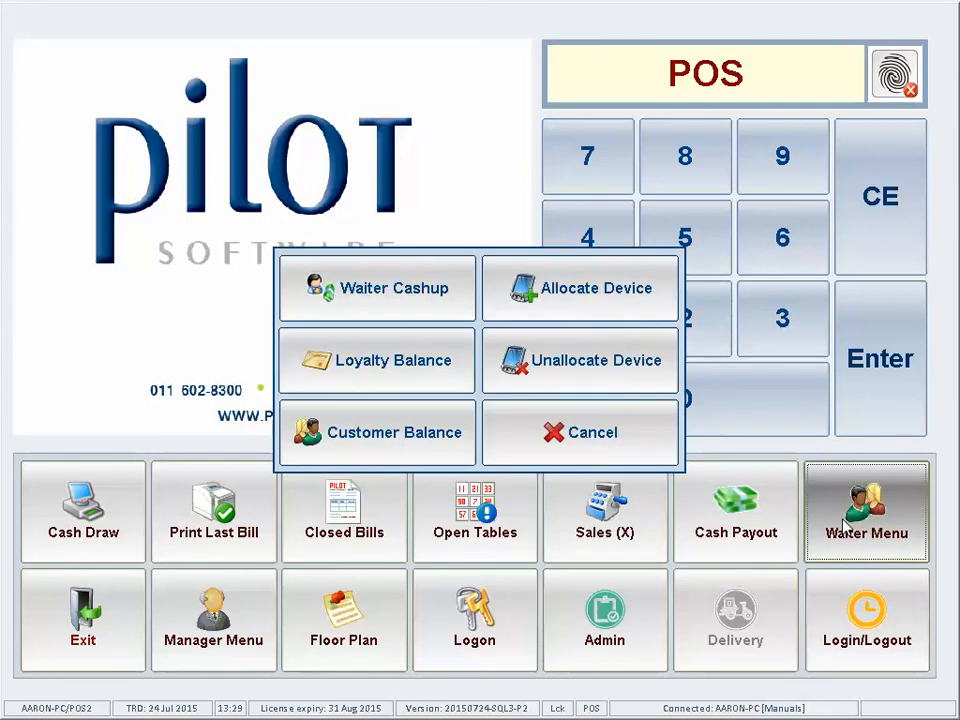
pyautogui.click(381, 294)
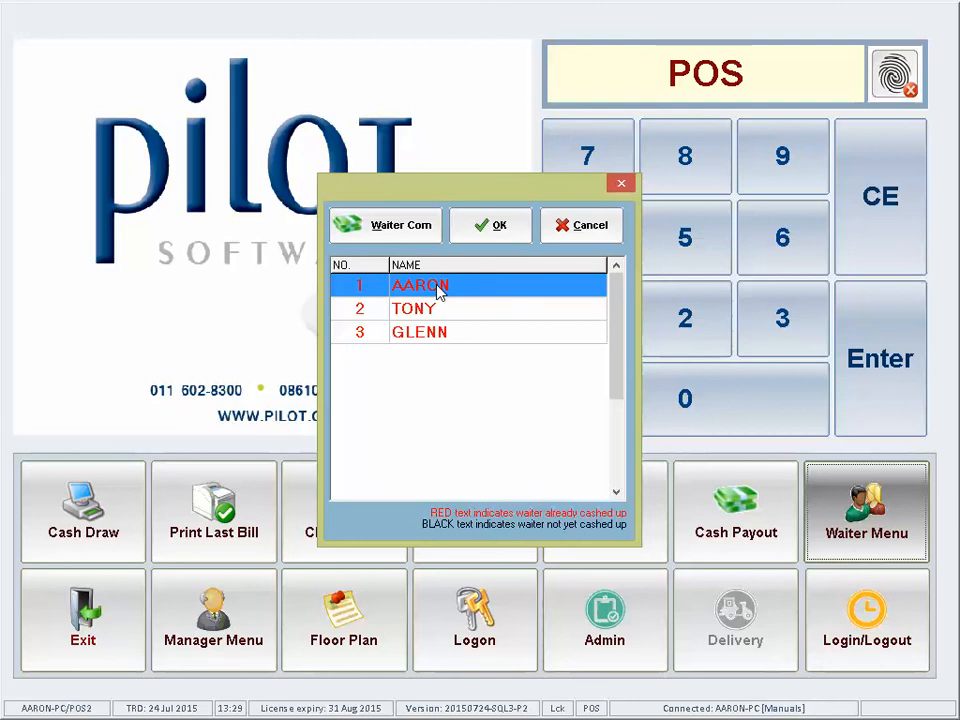
pyautogui.click(491, 227)
pyautogui.write('###')
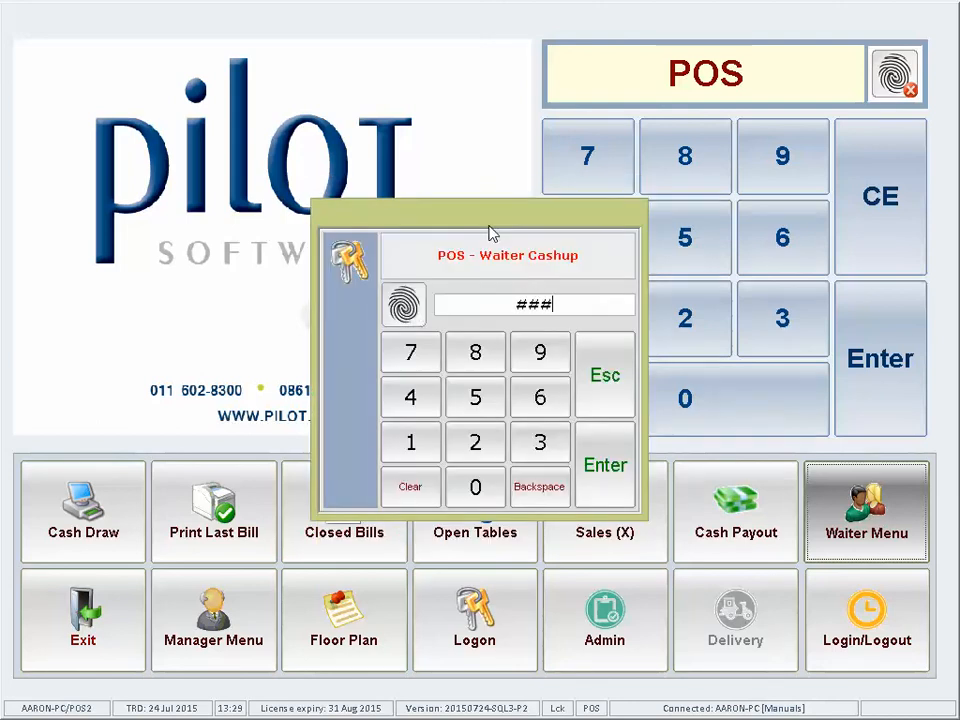
pyautogui.press('Return')
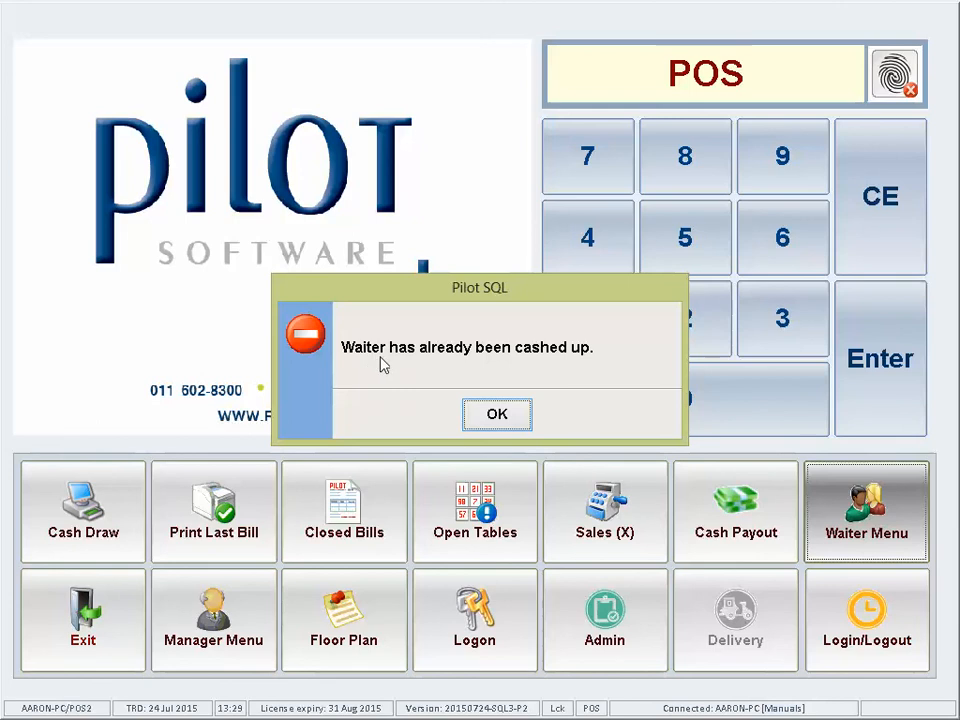
pyautogui.click(509, 418)
pyautogui.click(880, 531)
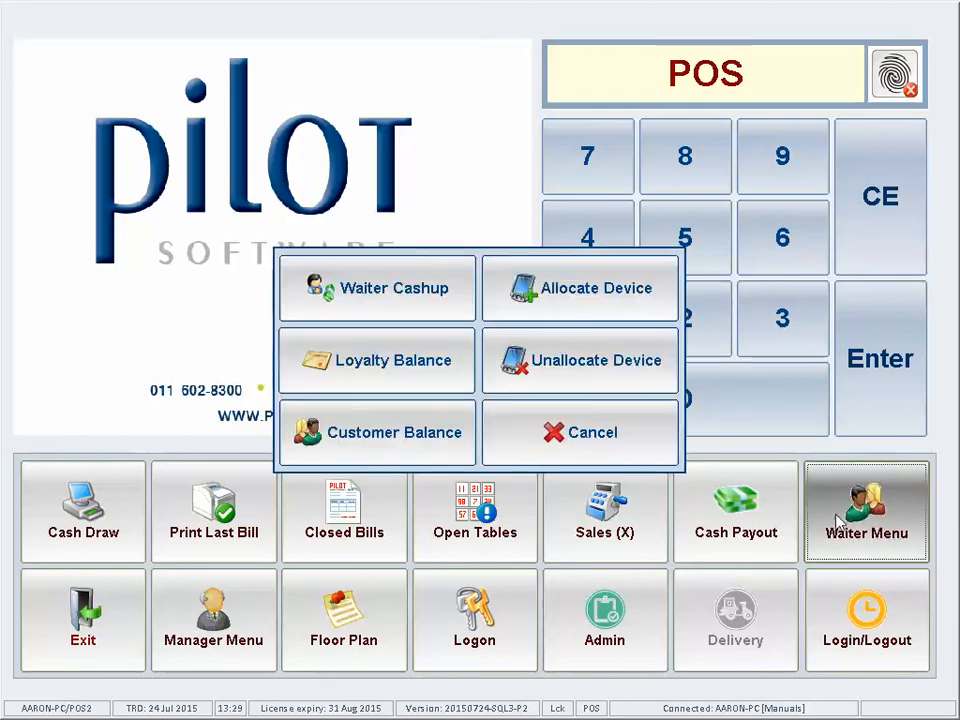
# Step: Open the Waiter Com/Pay cashup report after entering the PIN
pyautogui.click(345, 303)
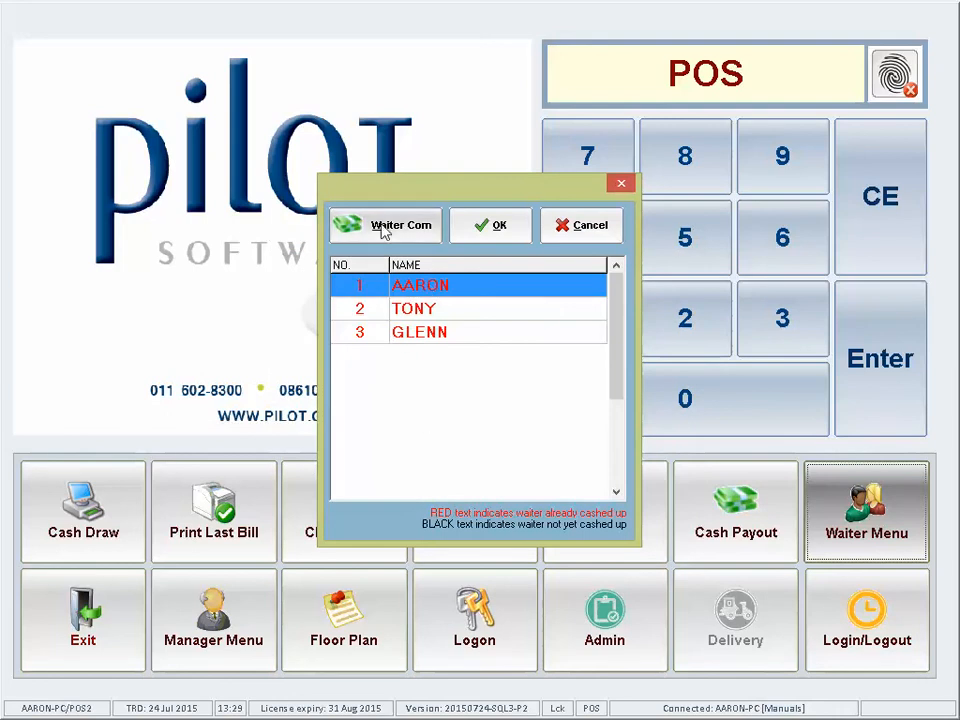
pyautogui.click(384, 228)
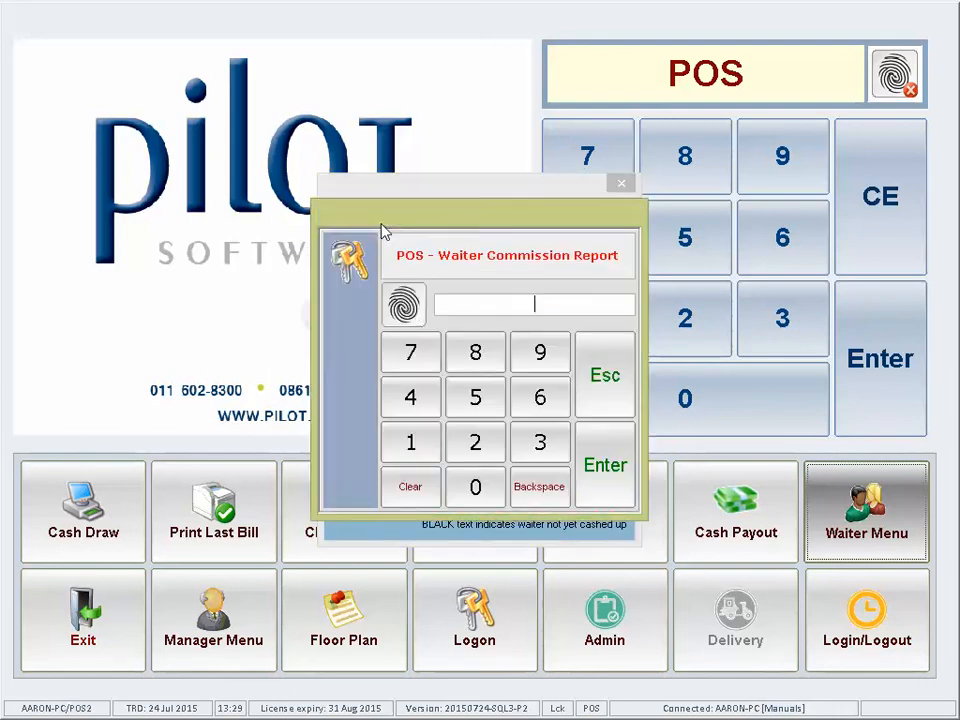
pyautogui.click(472, 352)
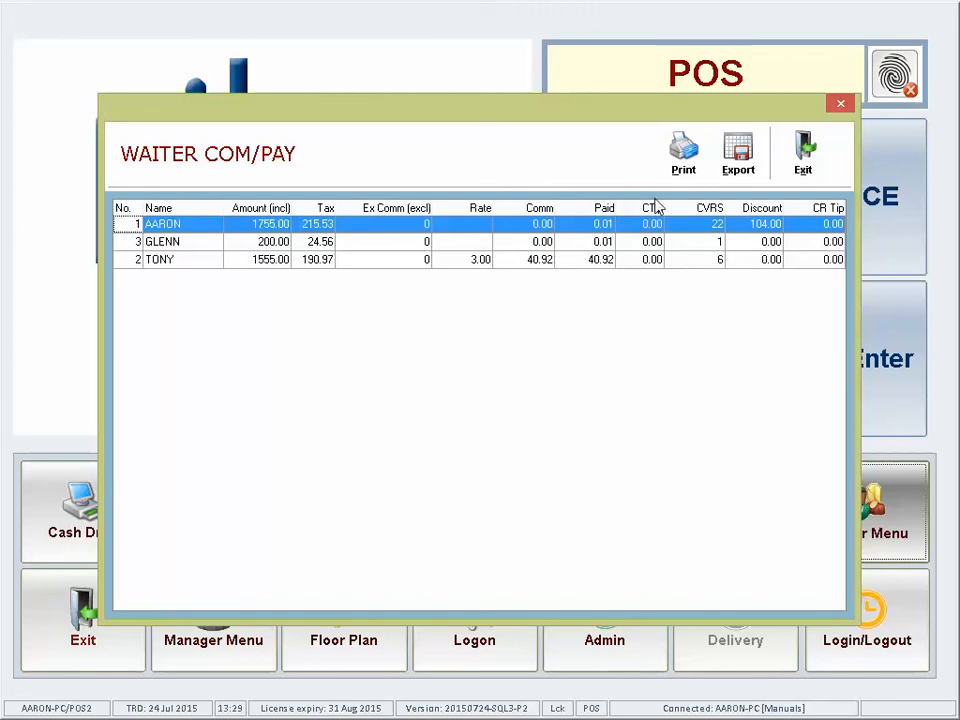
# Step: Print the Waiter Cashup Report totalling 3,510.00, then close the preview and the report
pyautogui.click(690, 163)
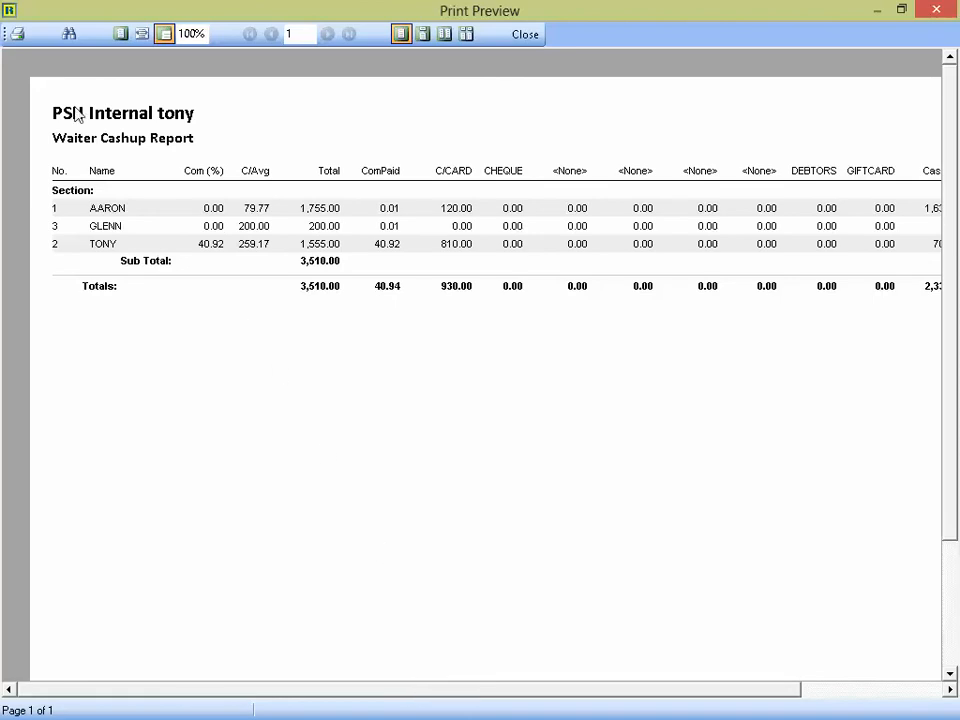
pyautogui.click(17, 34)
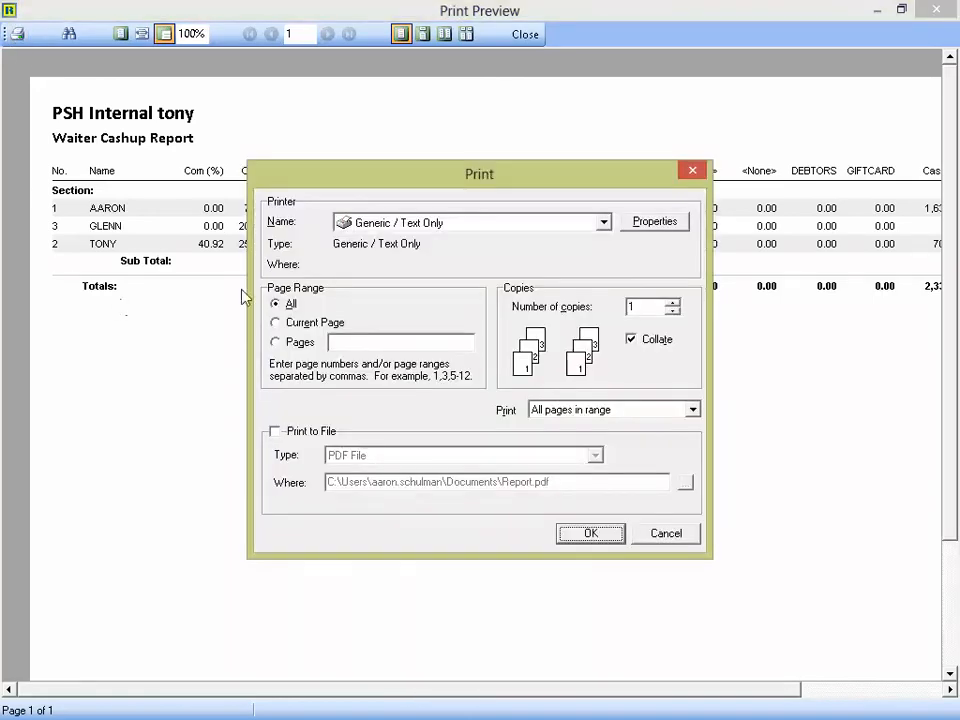
pyautogui.click(588, 537)
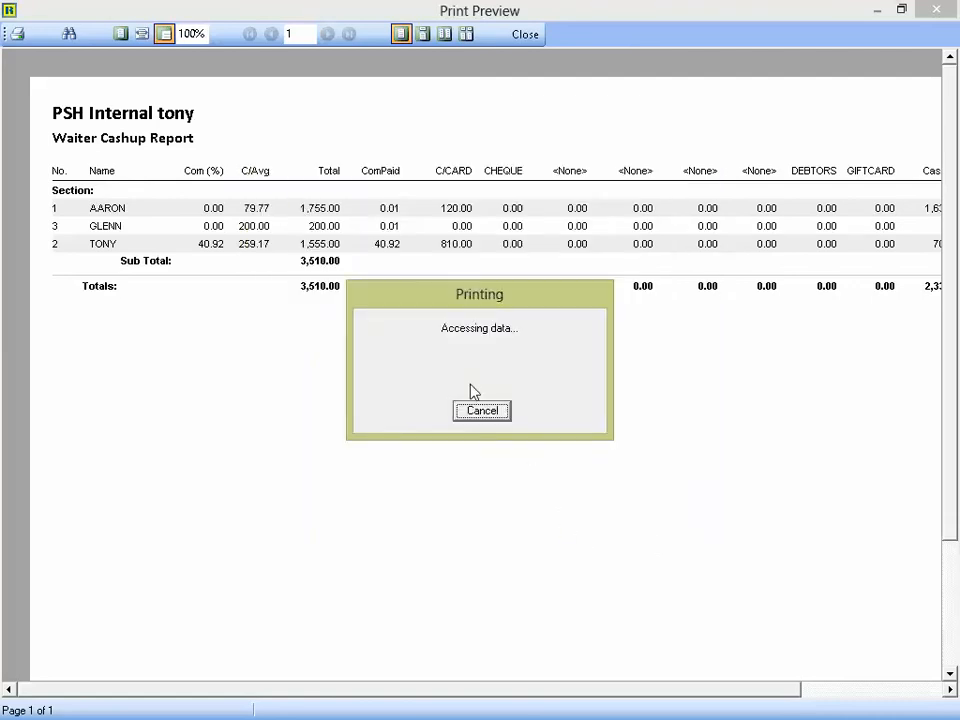
pyautogui.click(529, 33)
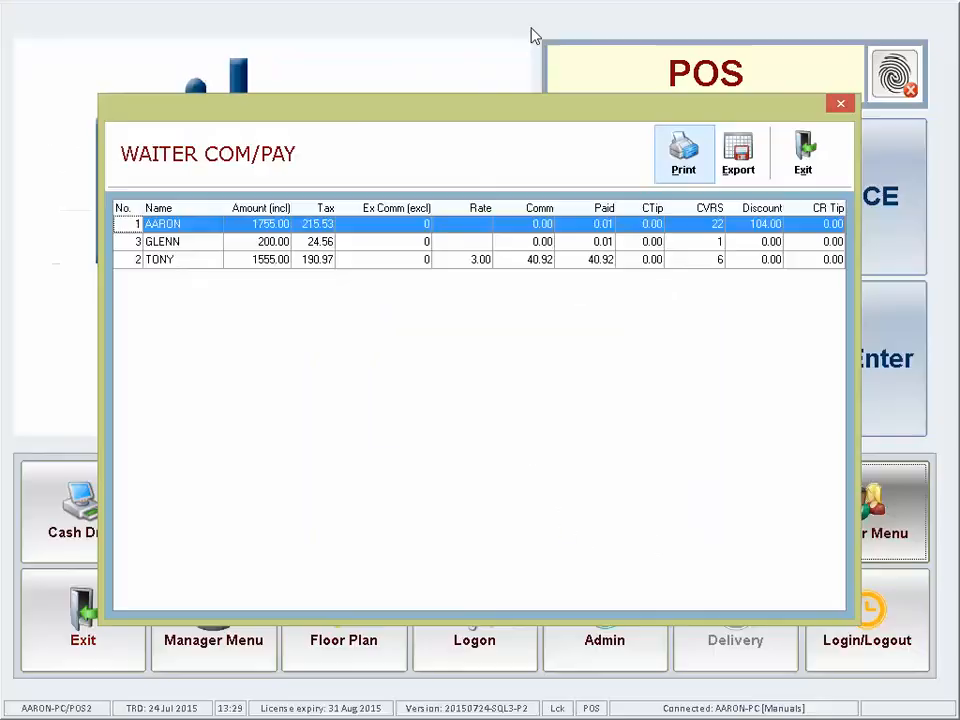
pyautogui.click(806, 152)
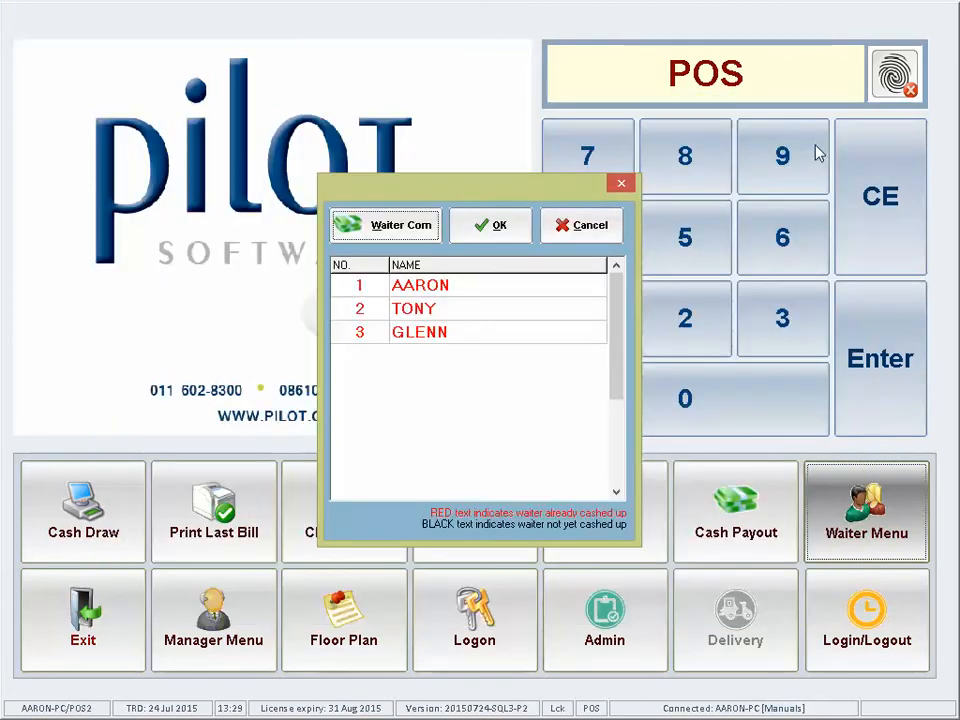
# Step: Close the waiter list and open the Discount Log report from Manager Menu Reports with the PIN
pyautogui.click(590, 228)
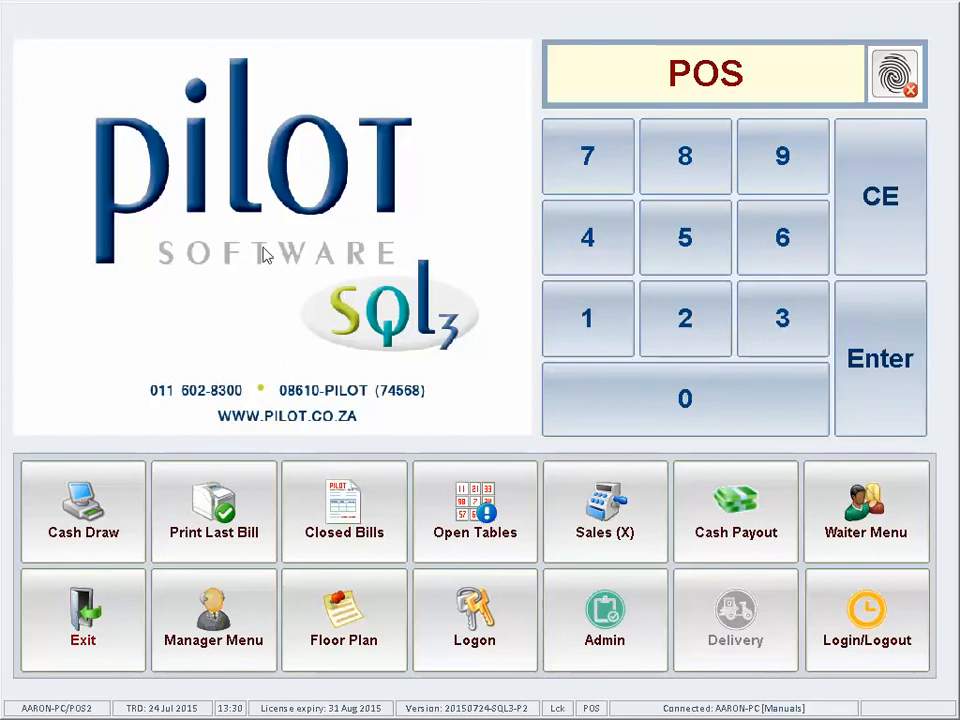
pyautogui.click(218, 645)
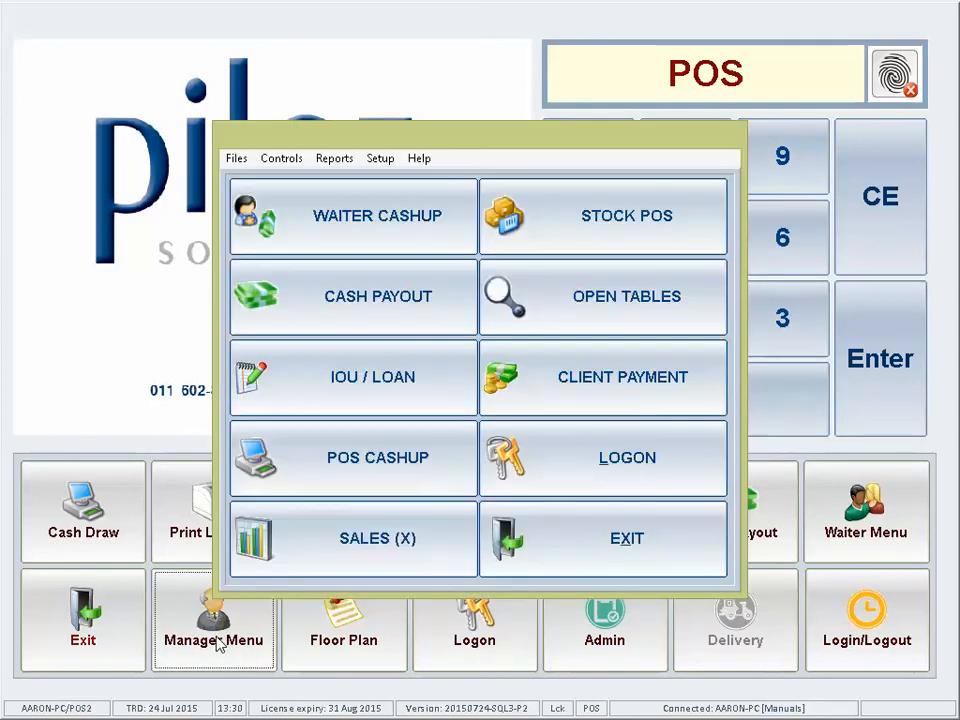
pyautogui.click(344, 162)
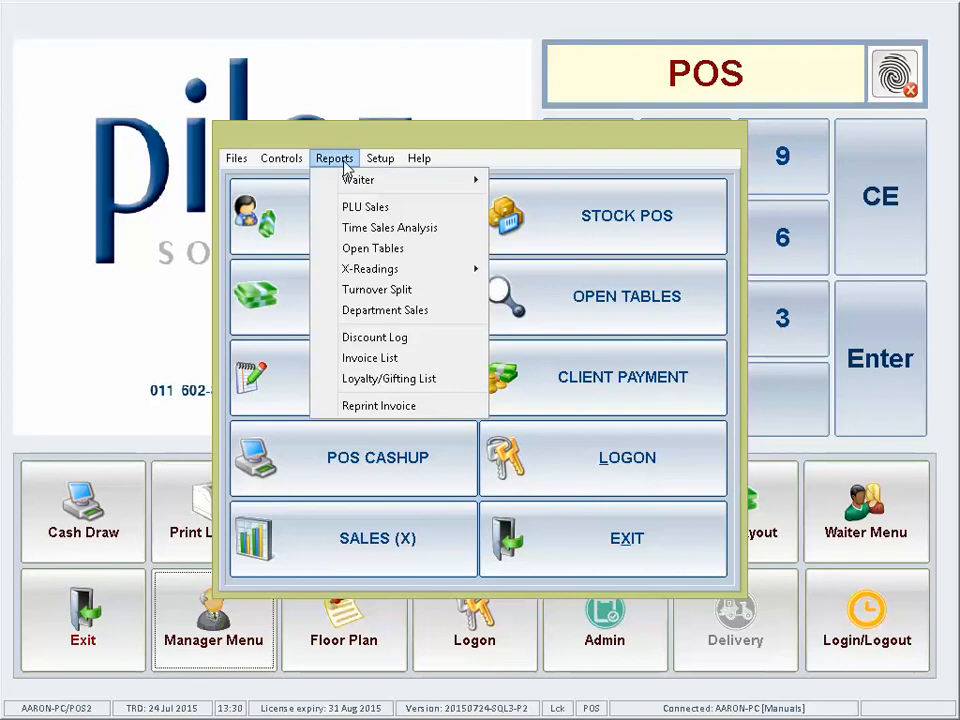
pyautogui.click(352, 338)
pyautogui.write('#')
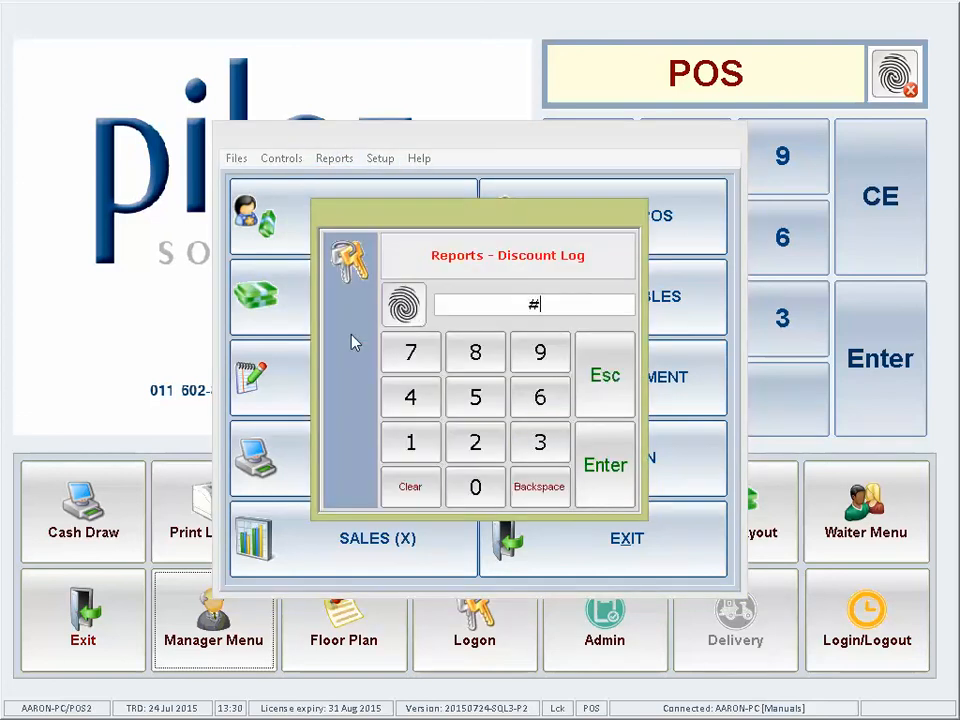
pyautogui.write('##')
pyautogui.press('Return')
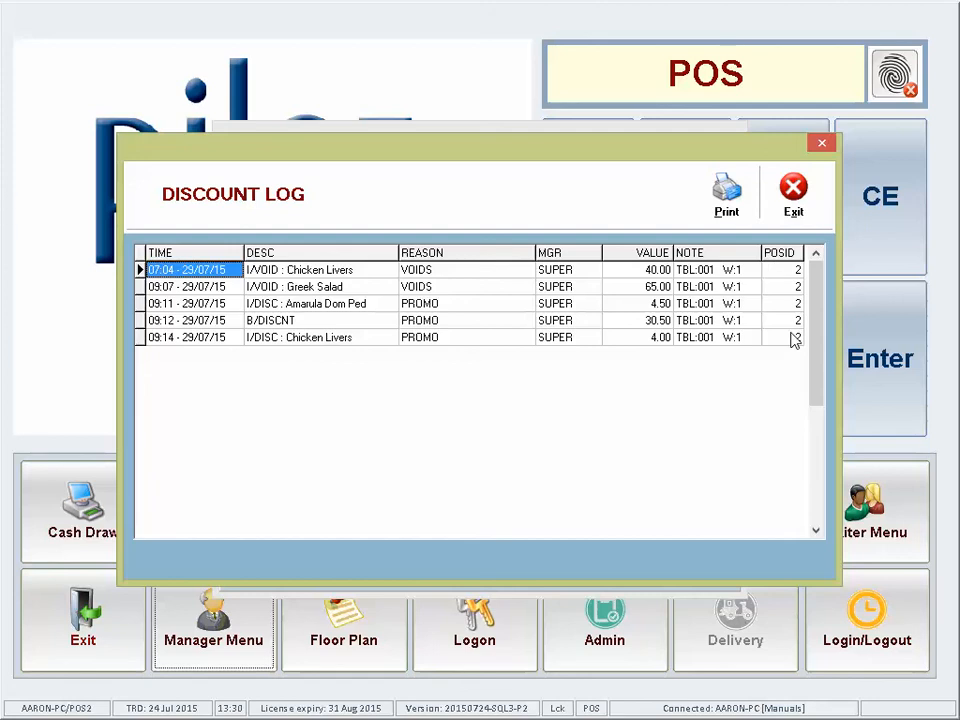
# Step: Print the five-entry Discount Authorisation Log totalling 144.00 and exit to the main screen
pyautogui.click(727, 193)
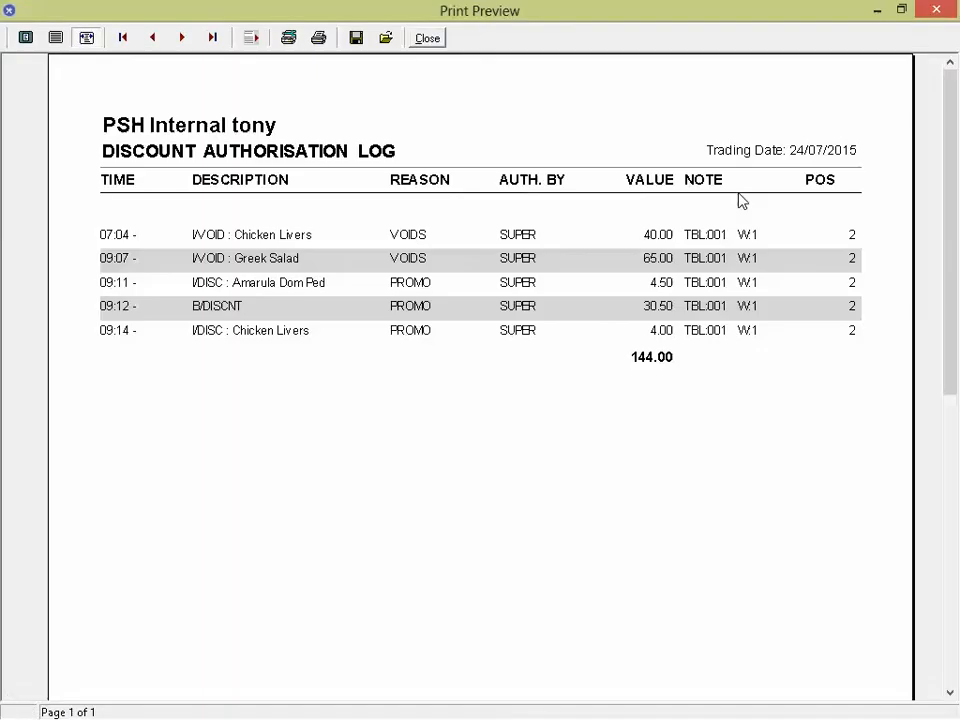
pyautogui.click(318, 38)
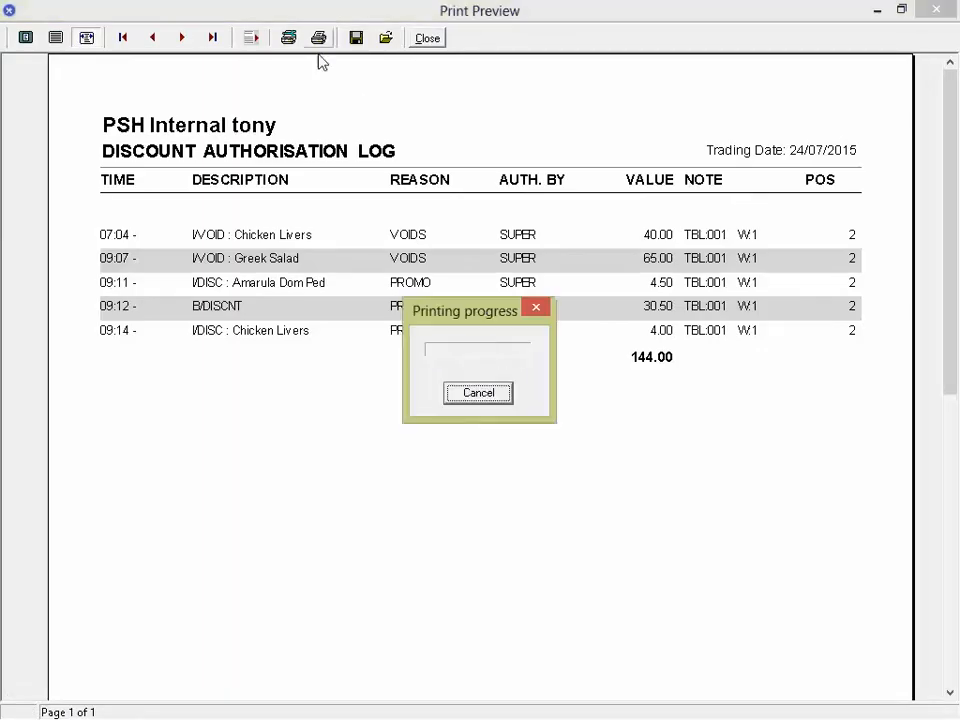
pyautogui.click(425, 38)
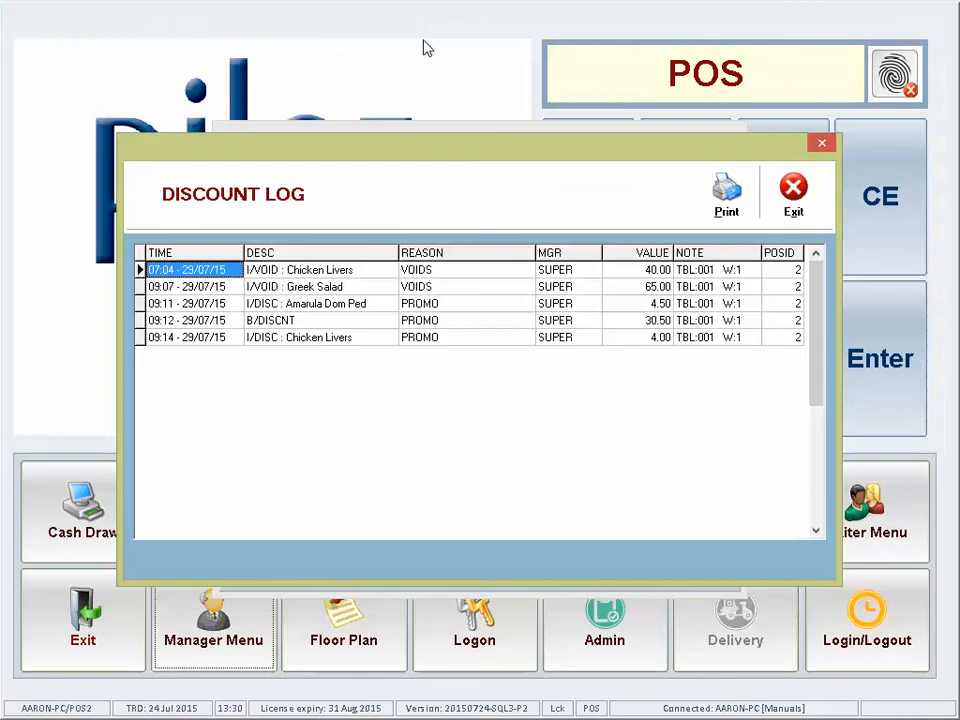
pyautogui.click(800, 210)
pyautogui.click(600, 536)
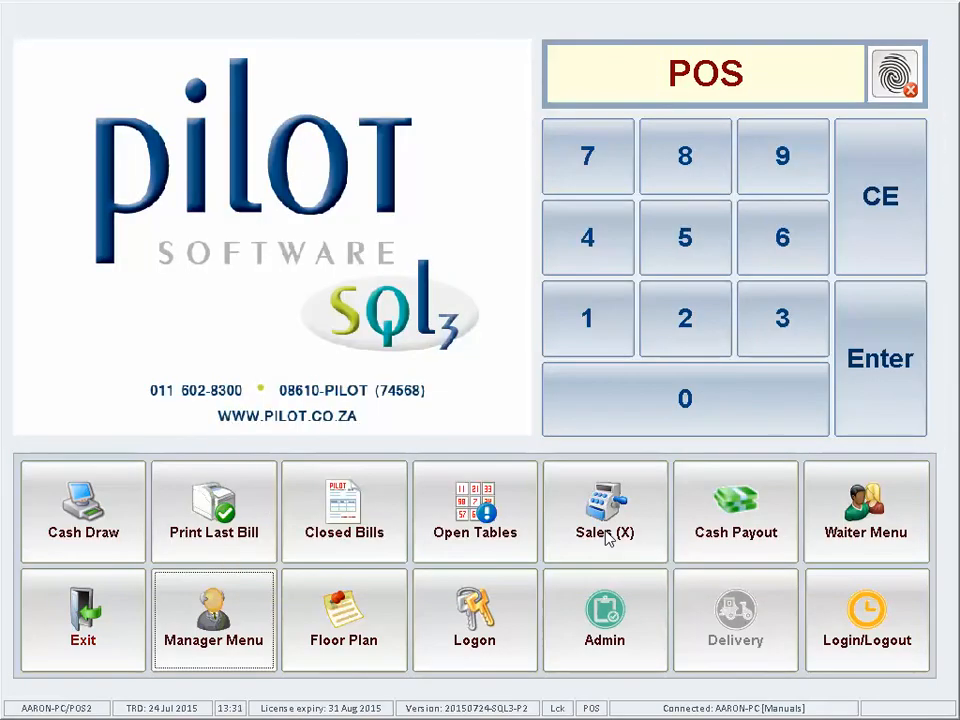